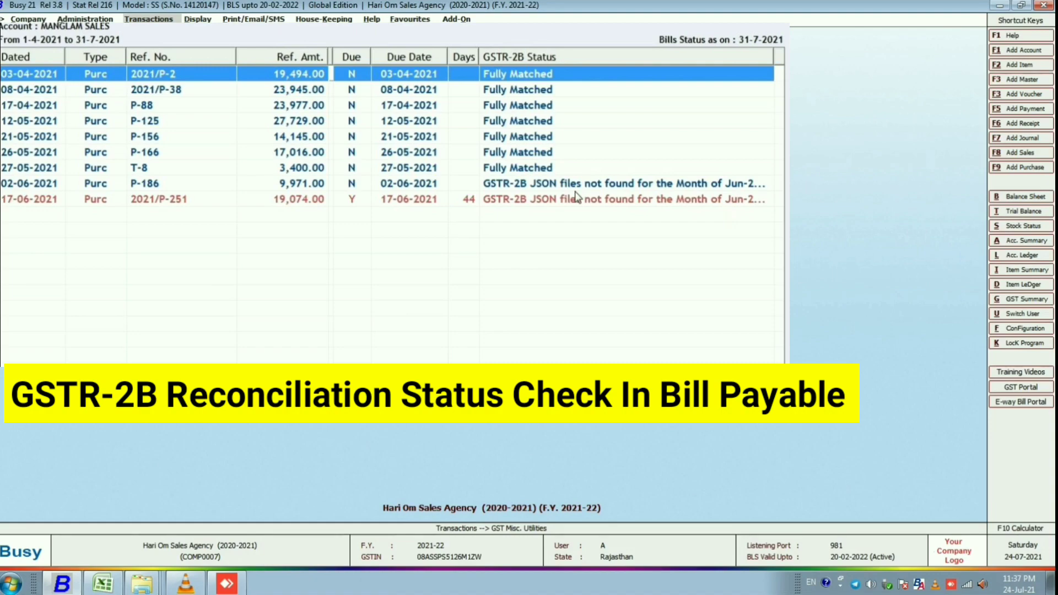
Step: Close the open report and review the GSTR JSON download and GSTR reconciliation options within GST Misc. Utilities
{"action": "key", "text": "Escape"}
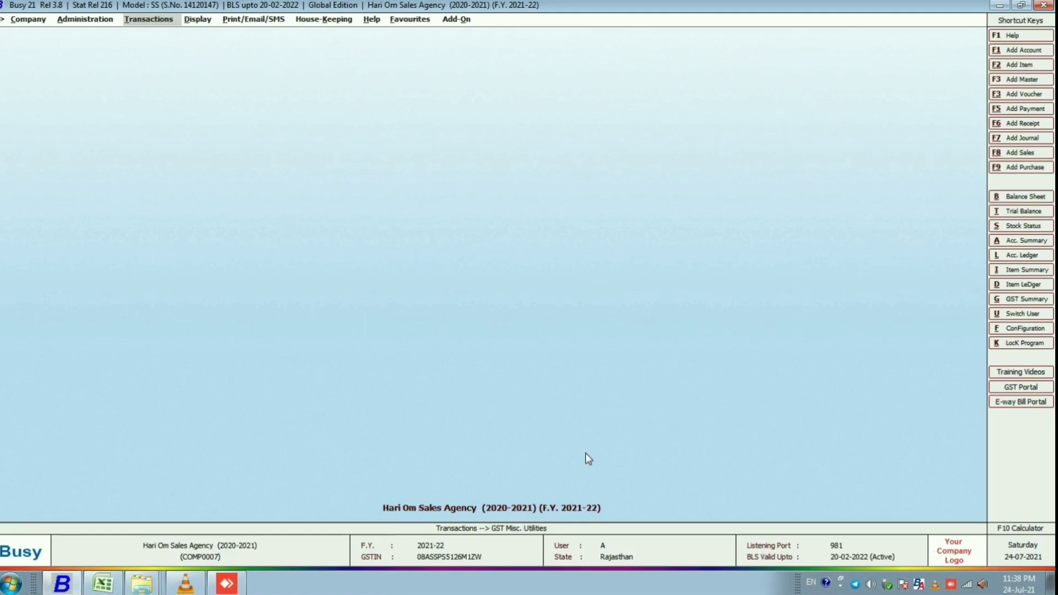
{"action": "left_click", "coordinate": [149, 20]}
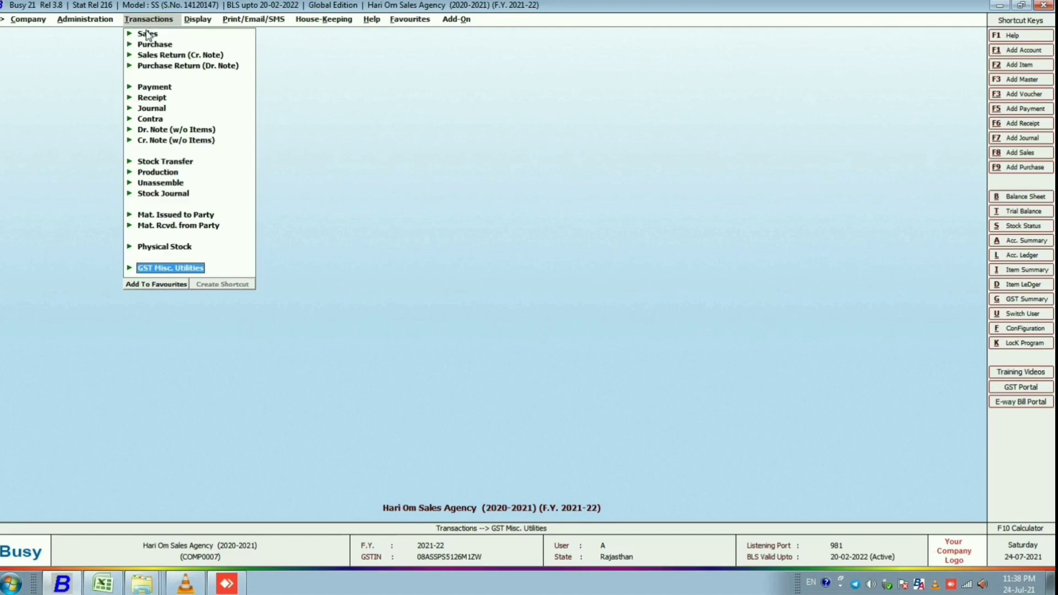
{"action": "left_click", "coordinate": [160, 270]}
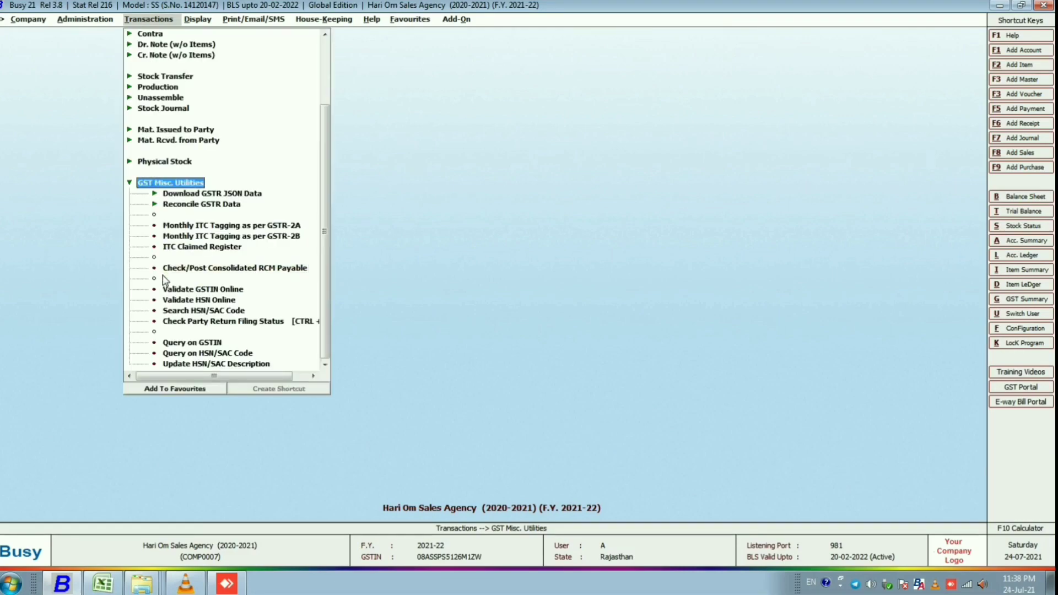
{"action": "left_click", "coordinate": [202, 204]}
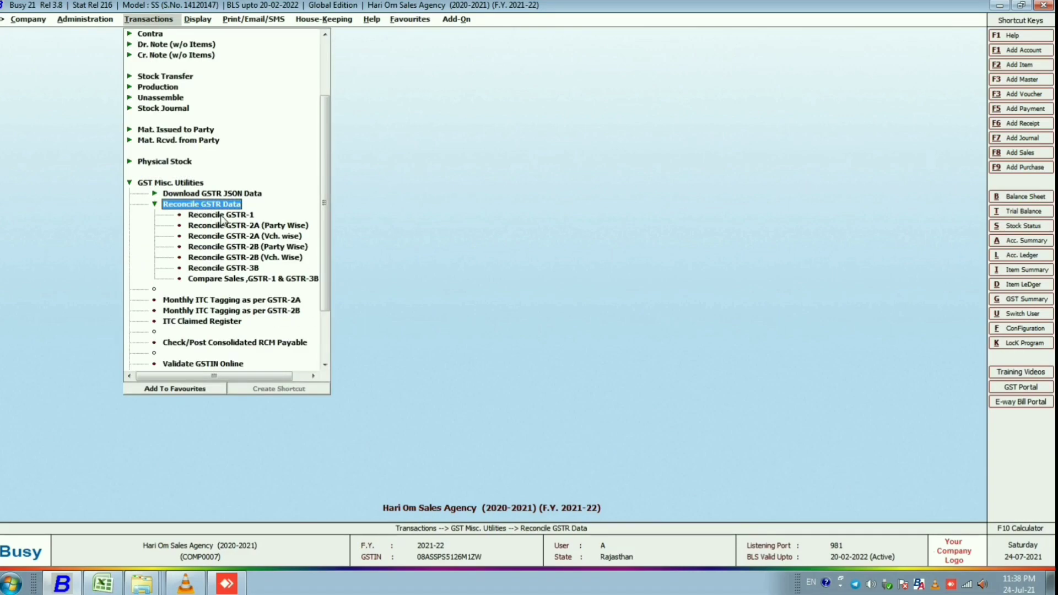
{"action": "left_click", "coordinate": [213, 196]}
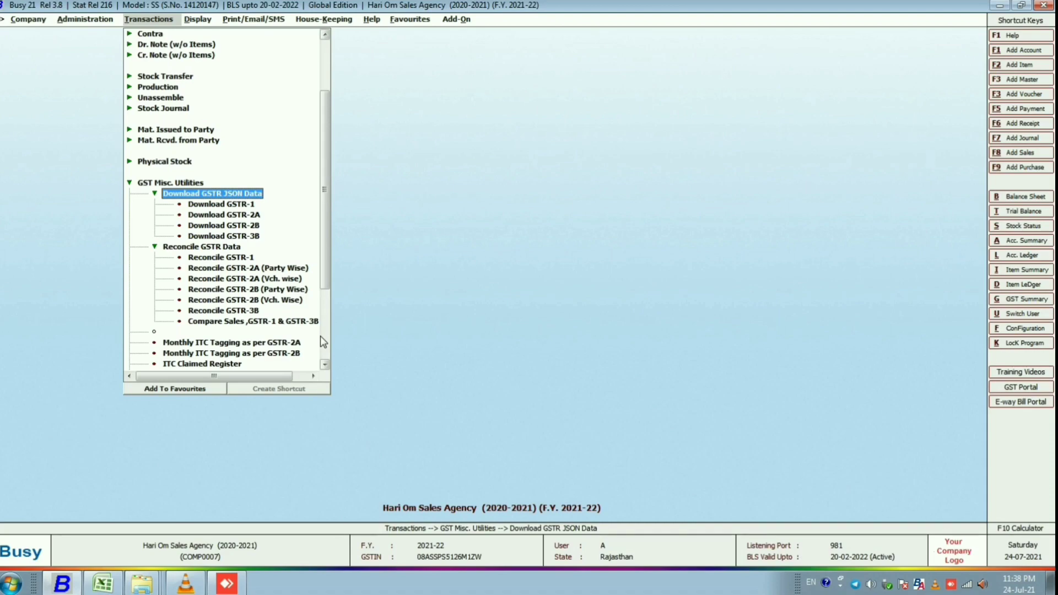
{"action": "key", "text": "Escape"}
{"action": "key", "text": "Escape"}
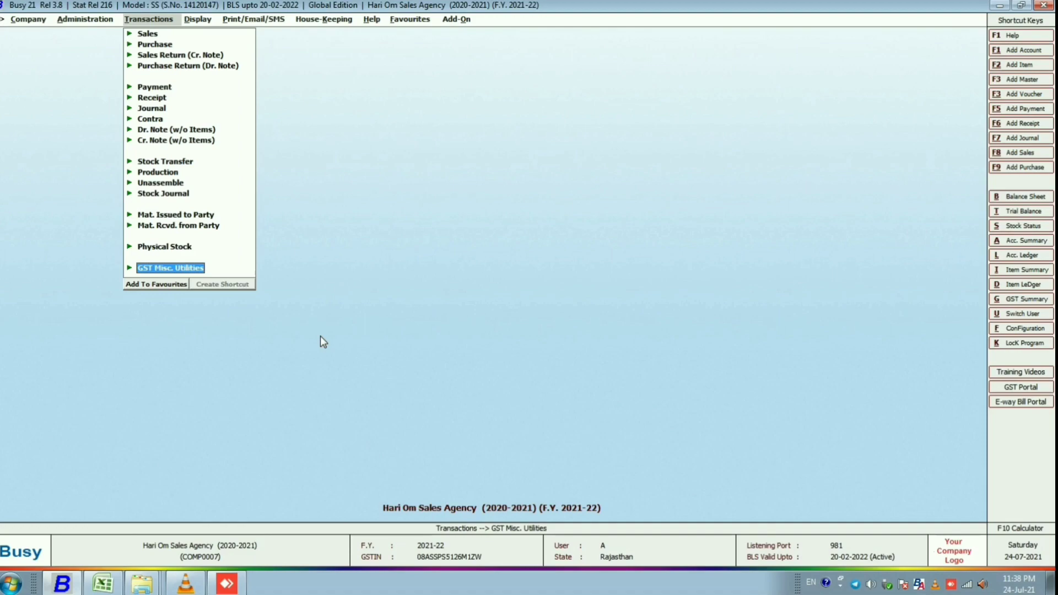
Step: Open the Bills Payable report from Outstanding Analysis for one account
{"action": "key", "text": "Right"}
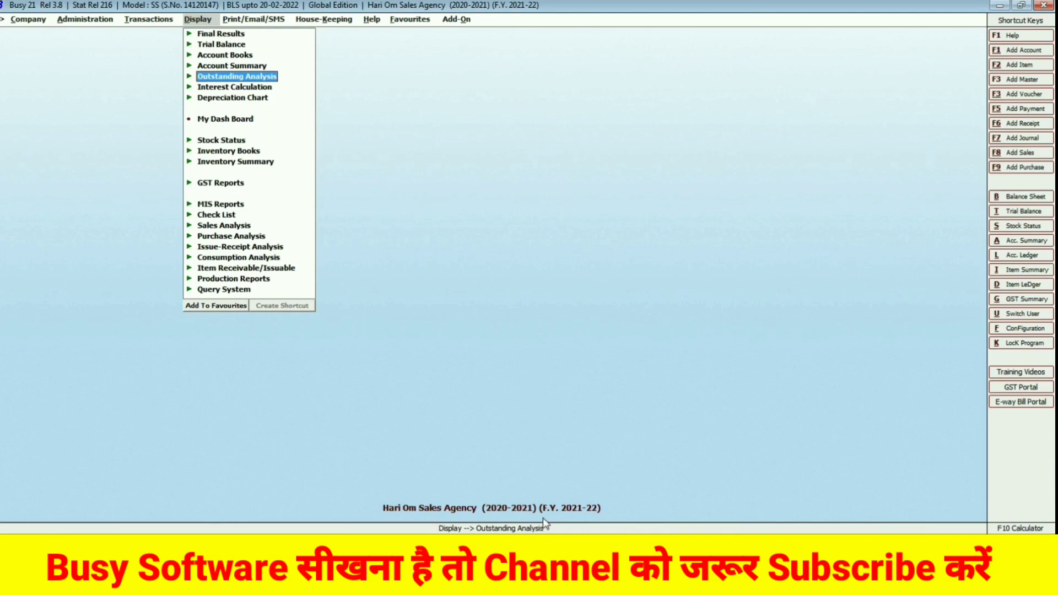
{"action": "key", "text": "l"}
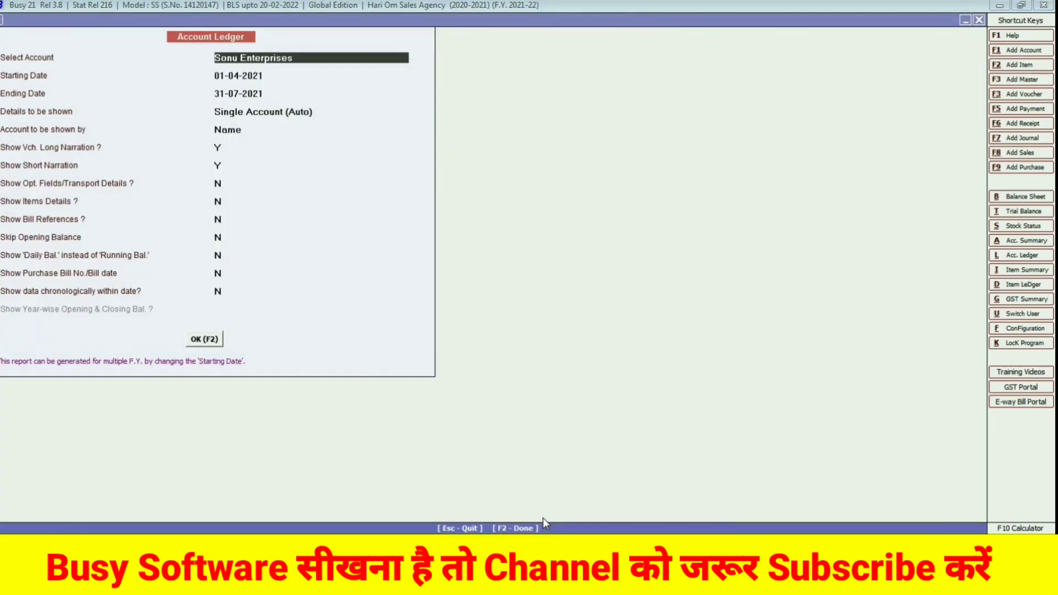
{"action": "key", "text": "Escape"}
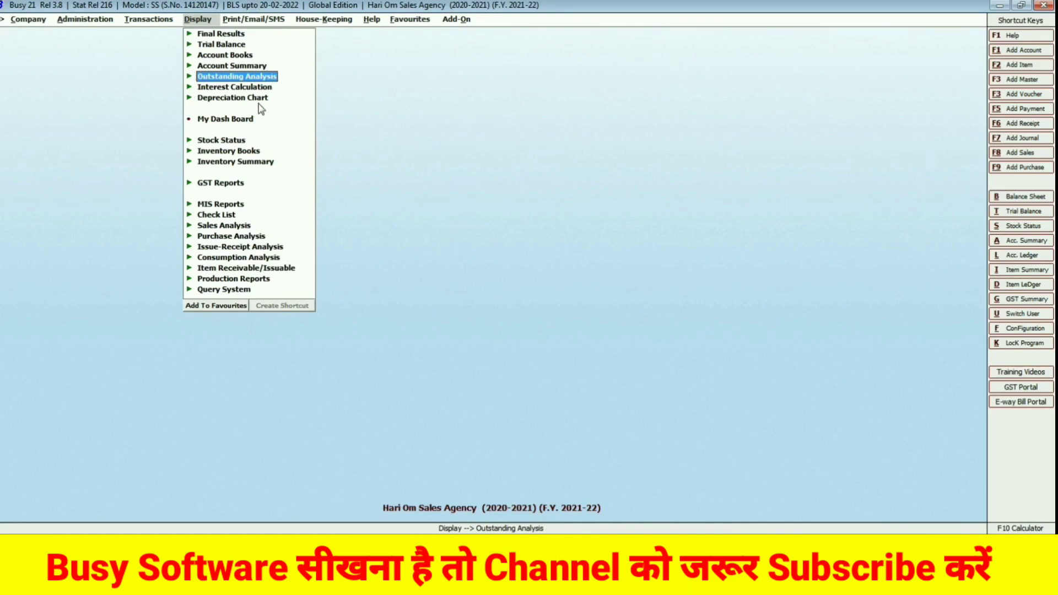
{"action": "left_click", "coordinate": [229, 77]}
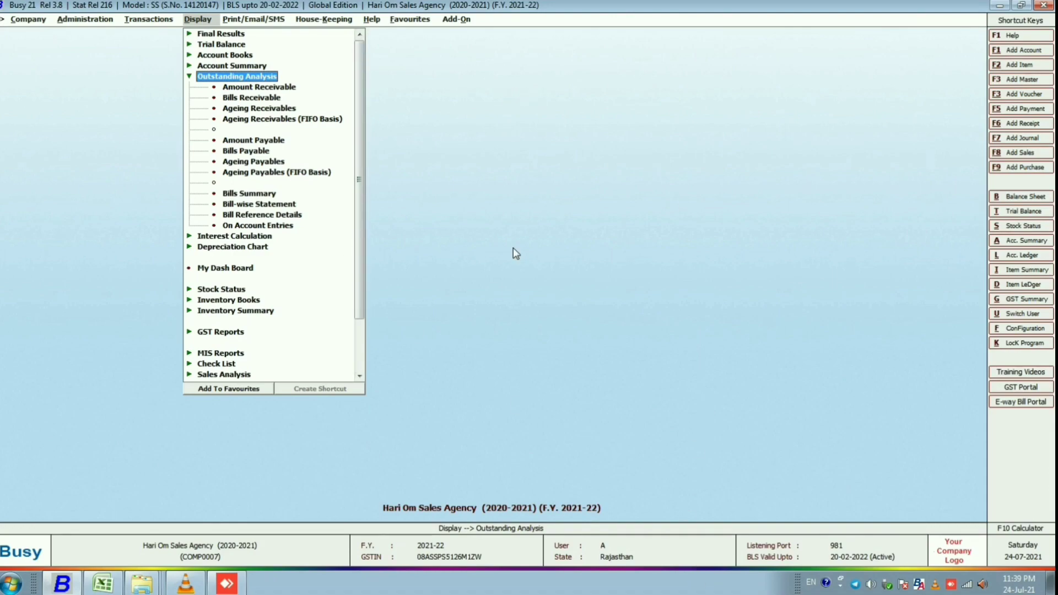
{"action": "double_click", "coordinate": [236, 155]}
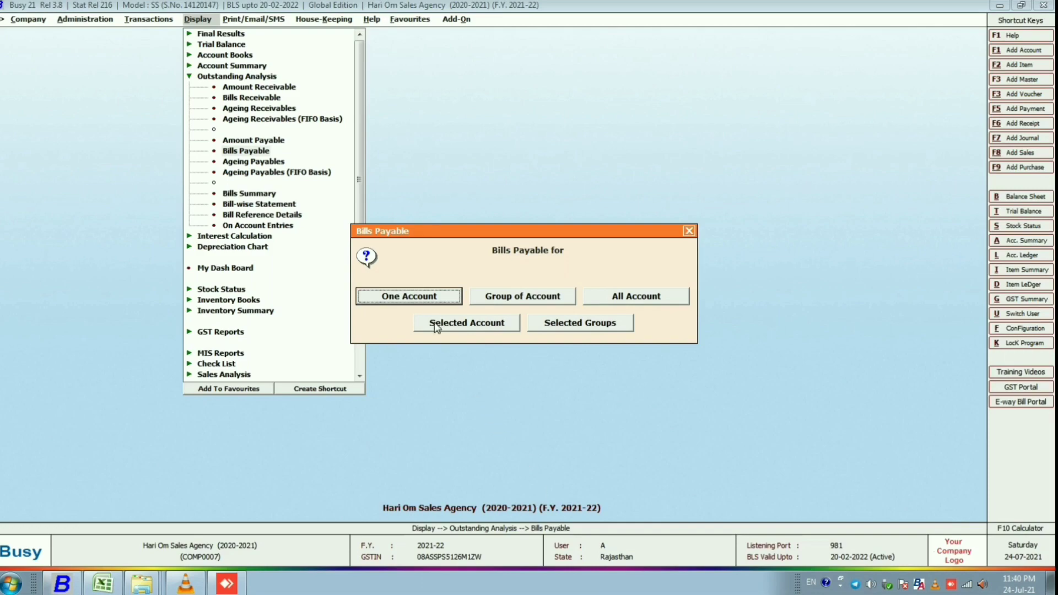
{"action": "left_click", "coordinate": [400, 298]}
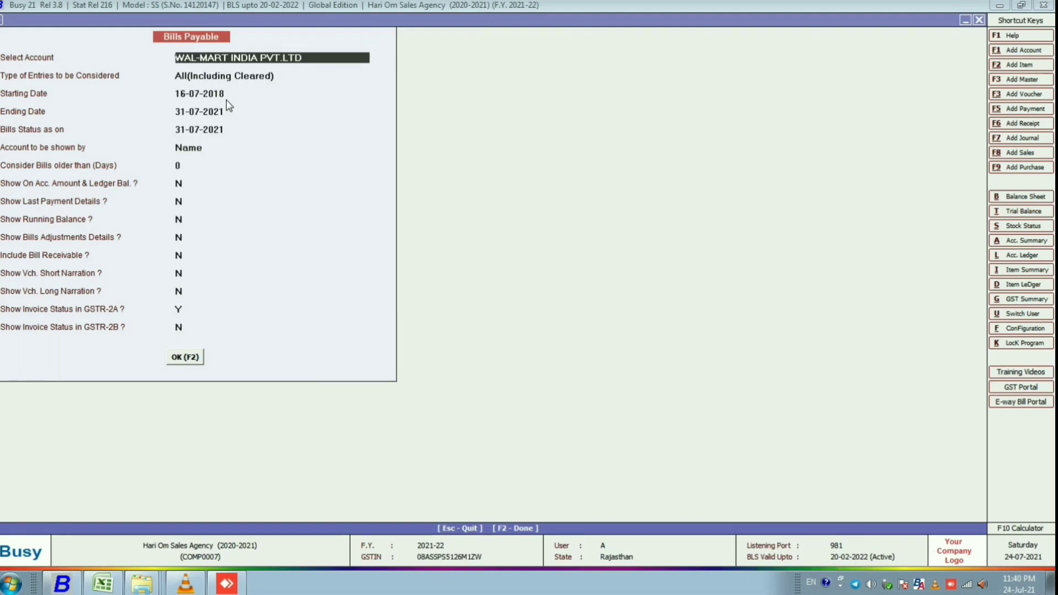
Step: For WAL-MART INDIA PVT.LTD, keep all entries including cleared and set the report period from 01-04-2021 to 31-07-2021
{"action": "key", "text": "Return"}
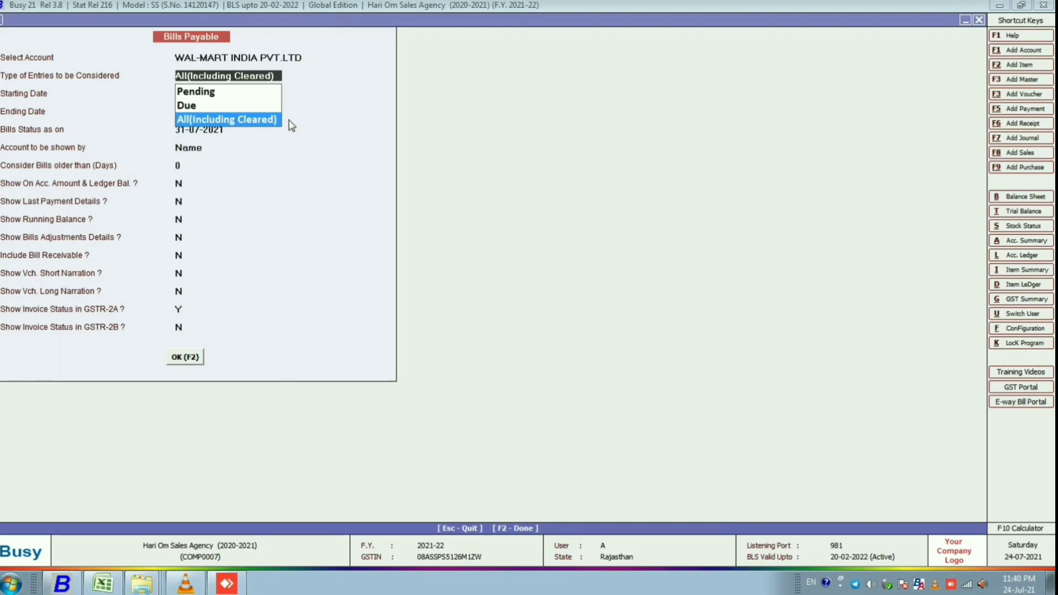
{"action": "key", "text": "Return"}
{"action": "type", "text": "01-04"}
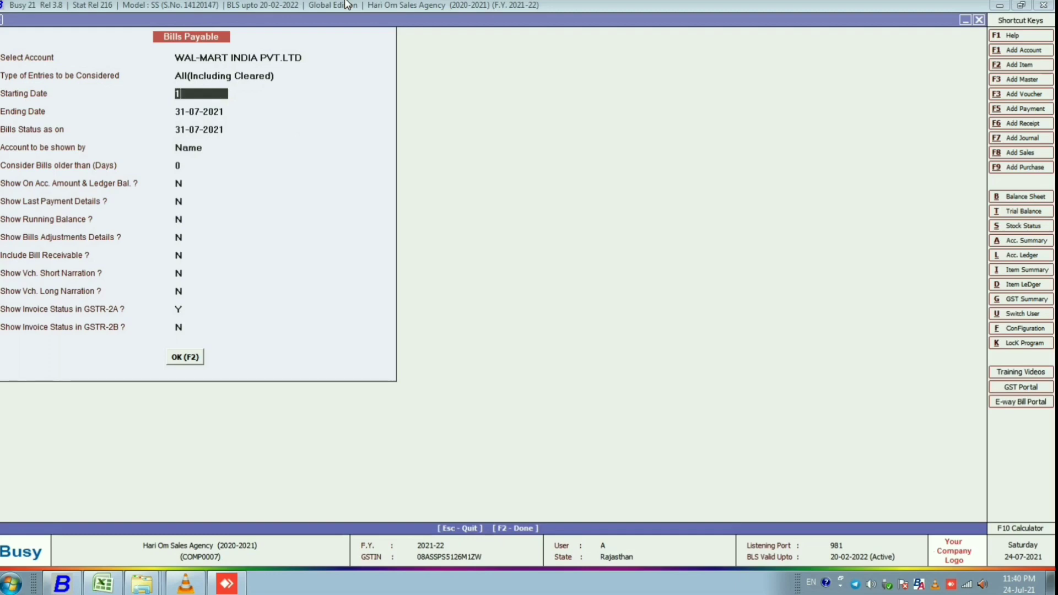
{"action": "key", "text": "Return"}
{"action": "type", "text": "31-07"}
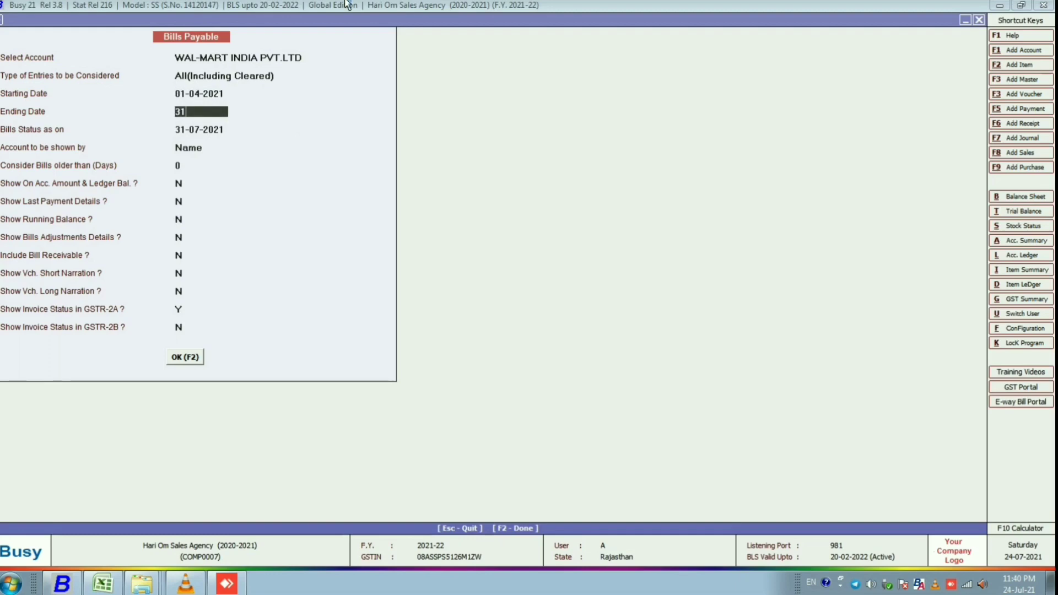
{"action": "key", "text": "Return"}
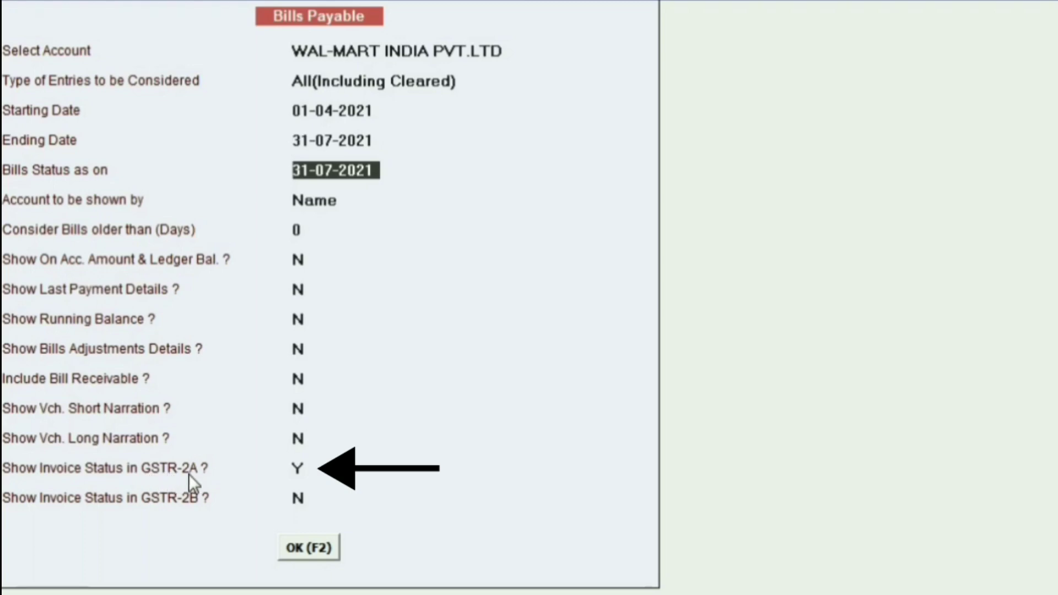
Step: Keep Show Invoice Status in GSTR-2A at Y, generate the WAL-MART INDIA PVT.LTD report, and check the bills' GSTR-2A status
{"action": "left_click", "coordinate": [301, 470]}
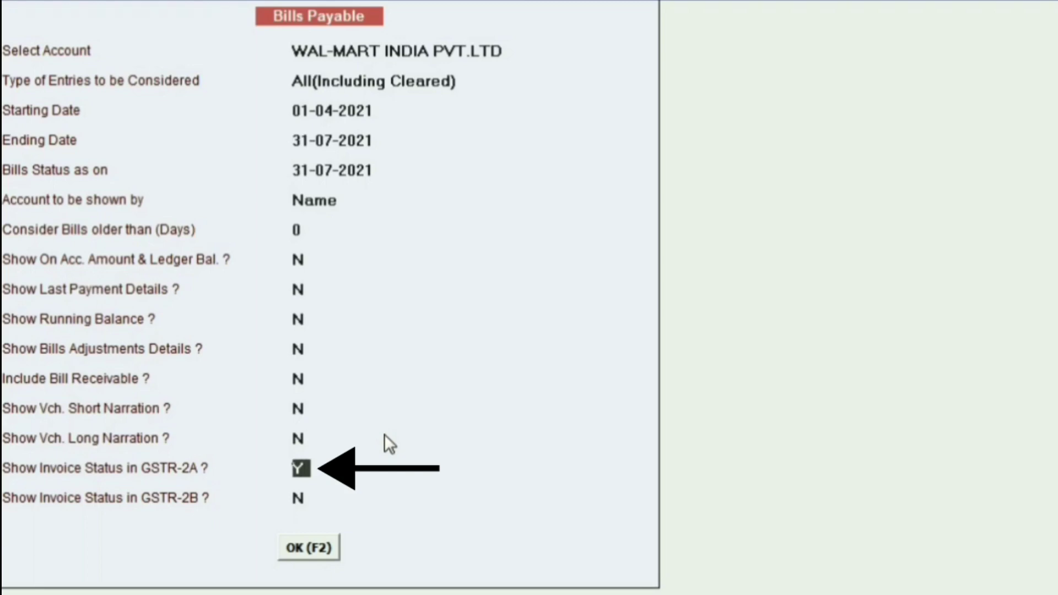
{"action": "type", "text": "ny"}
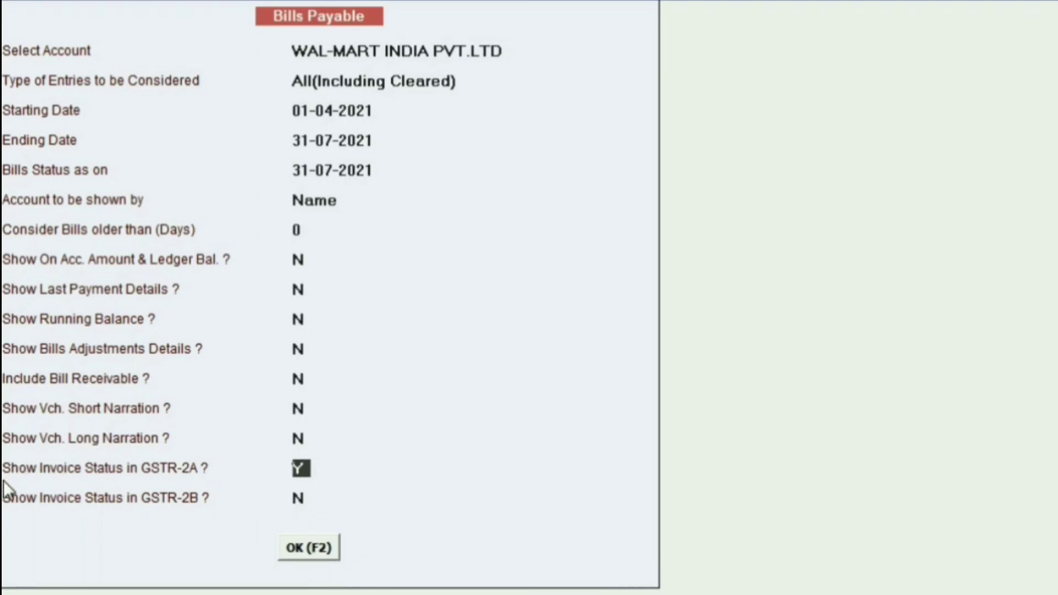
{"action": "left_click", "coordinate": [298, 553]}
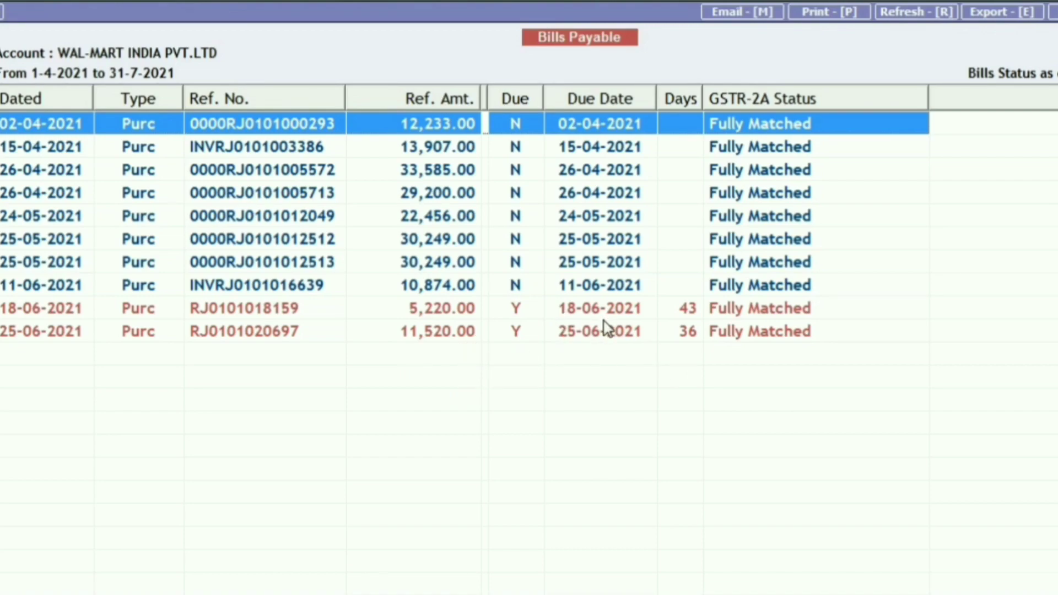
{"action": "left_click", "coordinate": [519, 318]}
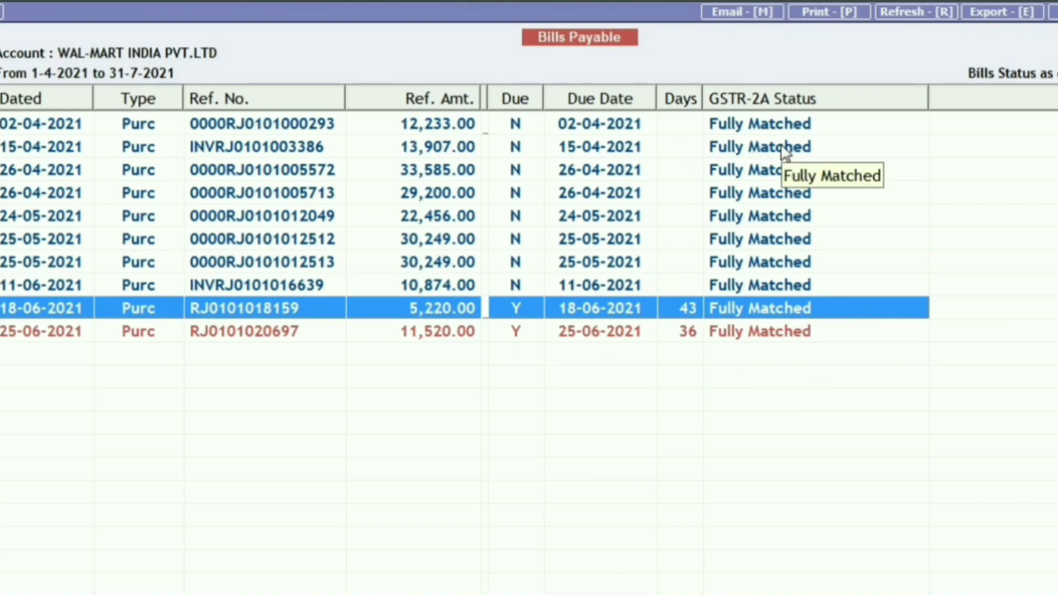
{"action": "key", "text": "Escape"}
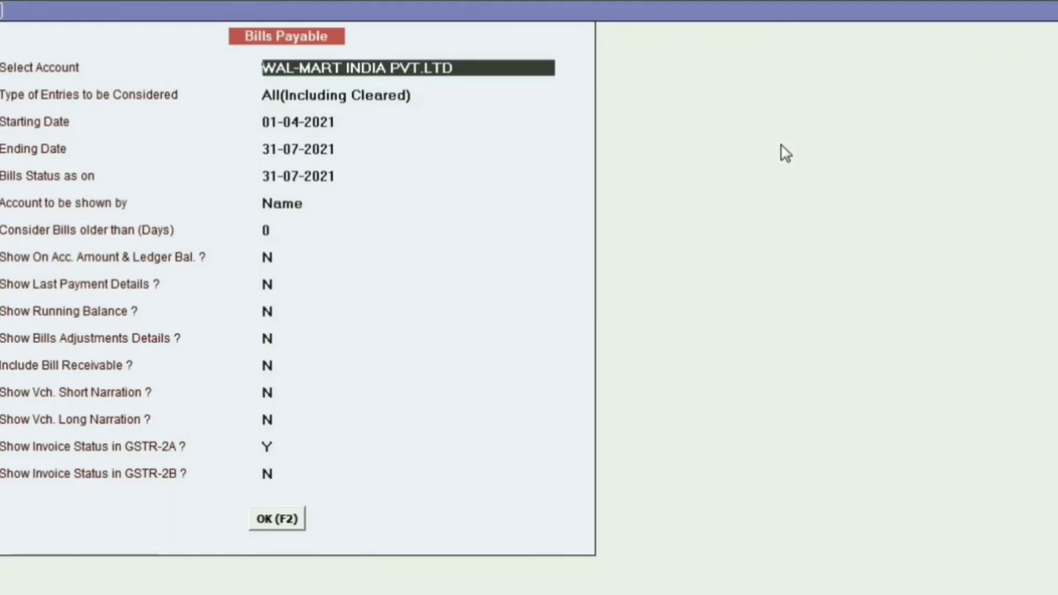
Step: Generate the Bills Payable report for Mysore Deep Perfumery house with all entries including cleared
{"action": "type", "text": "MY"}
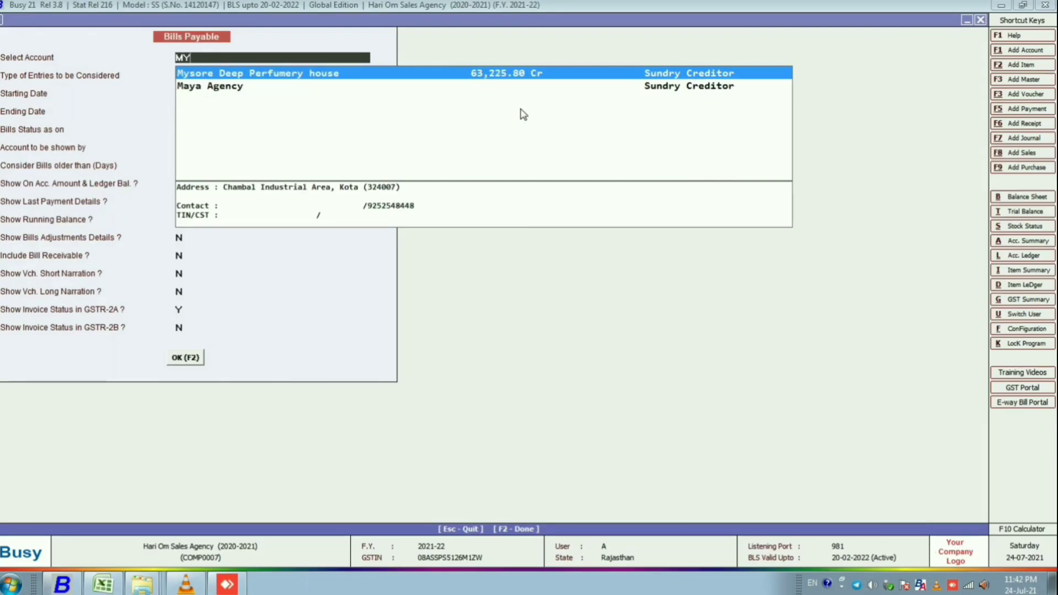
{"action": "key", "text": "Return"}
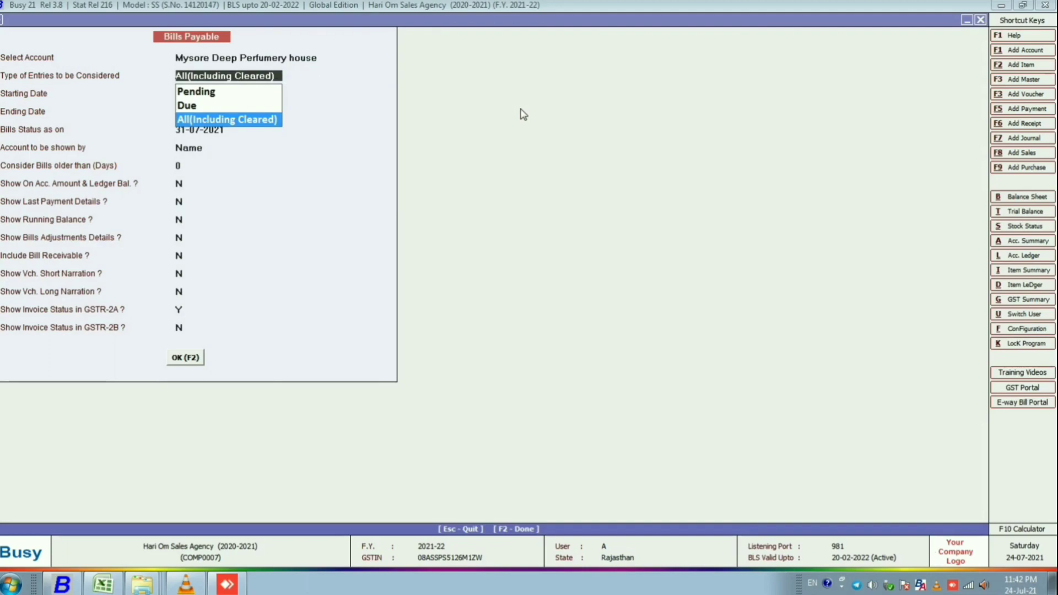
{"action": "key", "text": "Return"}
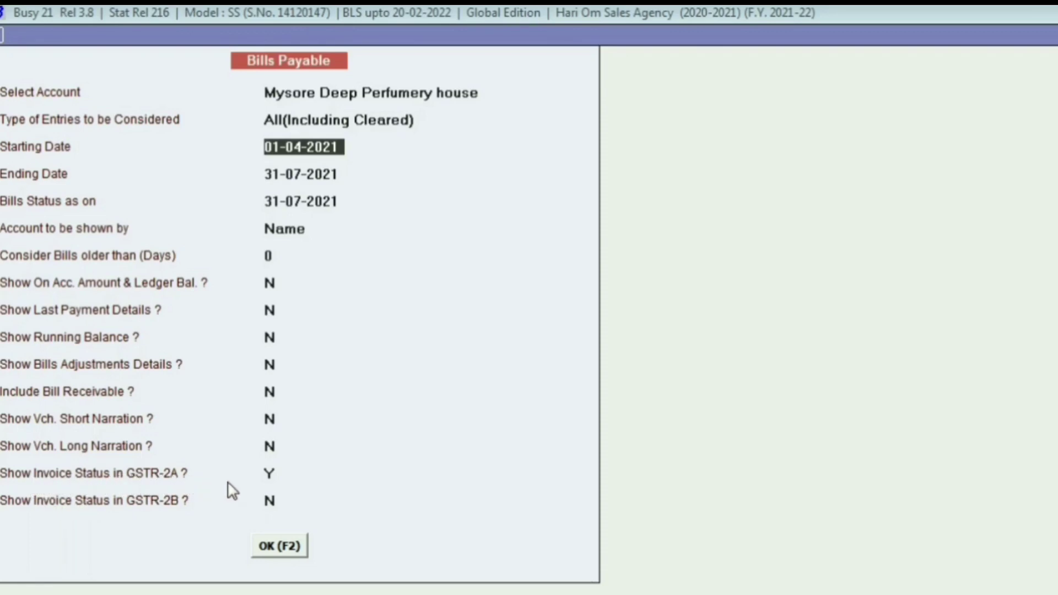
{"action": "left_click", "coordinate": [282, 550]}
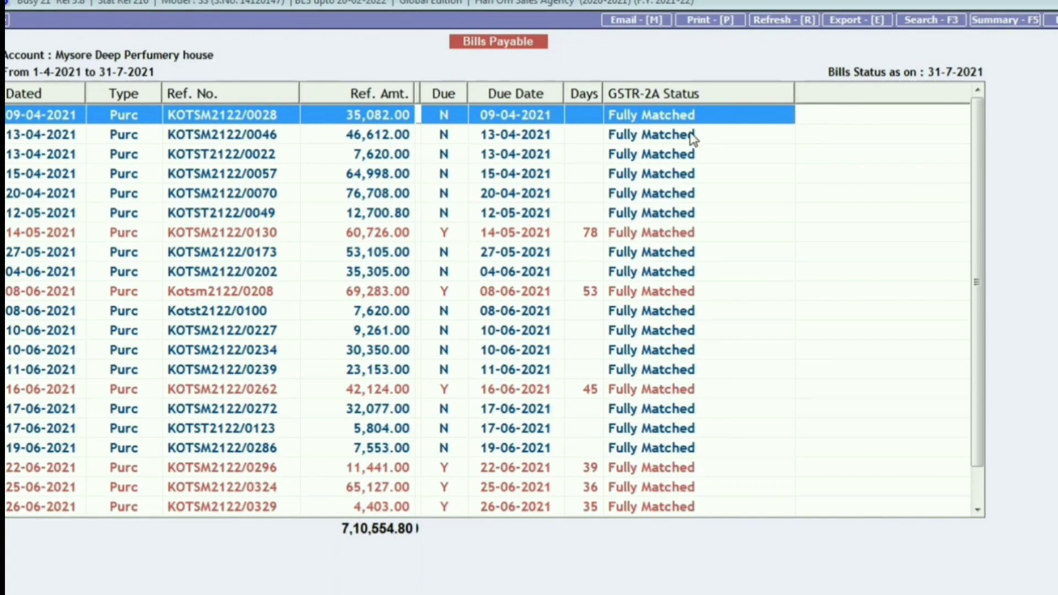
Step: Sort the Mysore Deep Perfumery house bills by GSTR-2A status and review the whole list
{"action": "left_click", "coordinate": [978, 514]}
{"action": "left_click", "coordinate": [978, 514]}
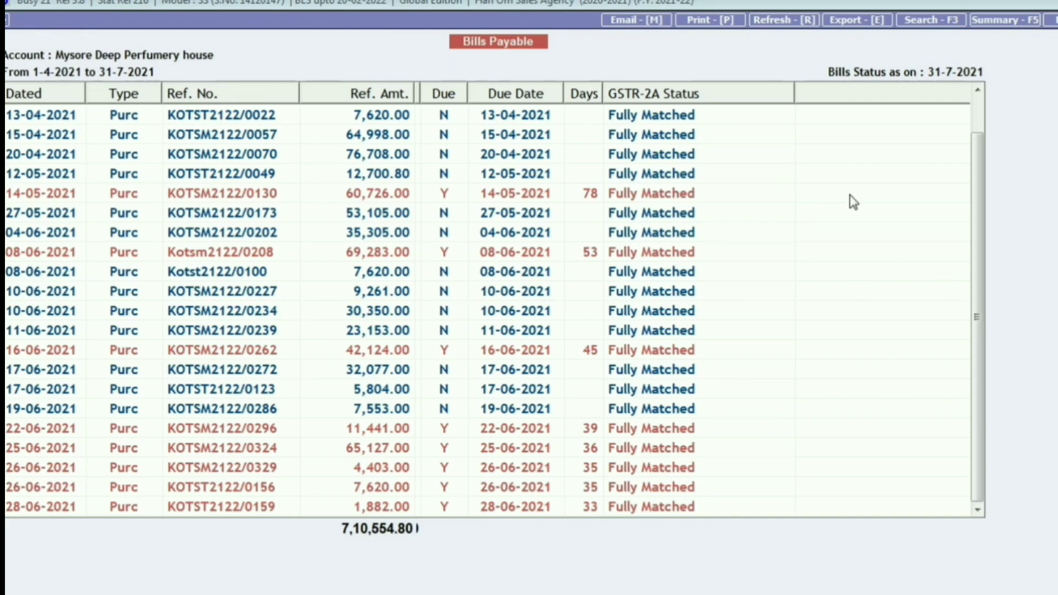
{"action": "left_click_drag", "start_coordinate": [980, 430], "coordinate": [970, 299]}
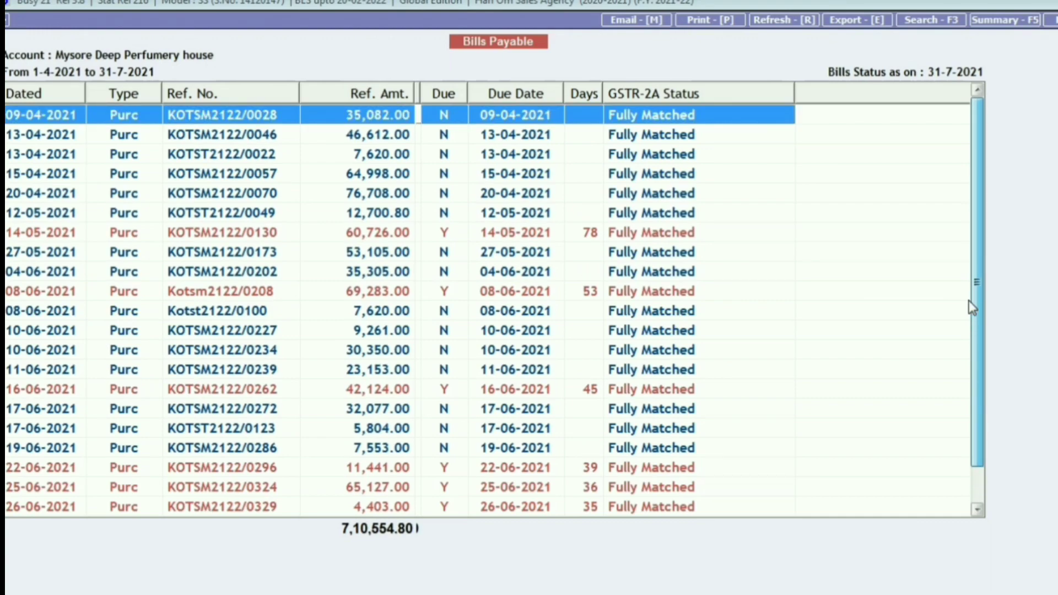
{"action": "left_click", "coordinate": [660, 92]}
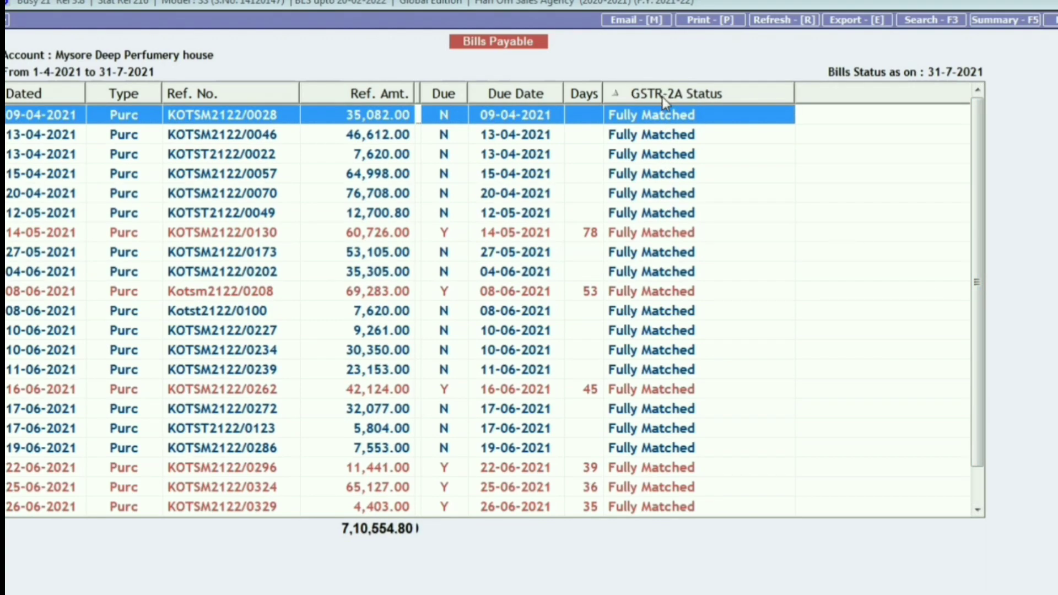
{"action": "left_click_drag", "start_coordinate": [980, 153], "coordinate": [978, 264]}
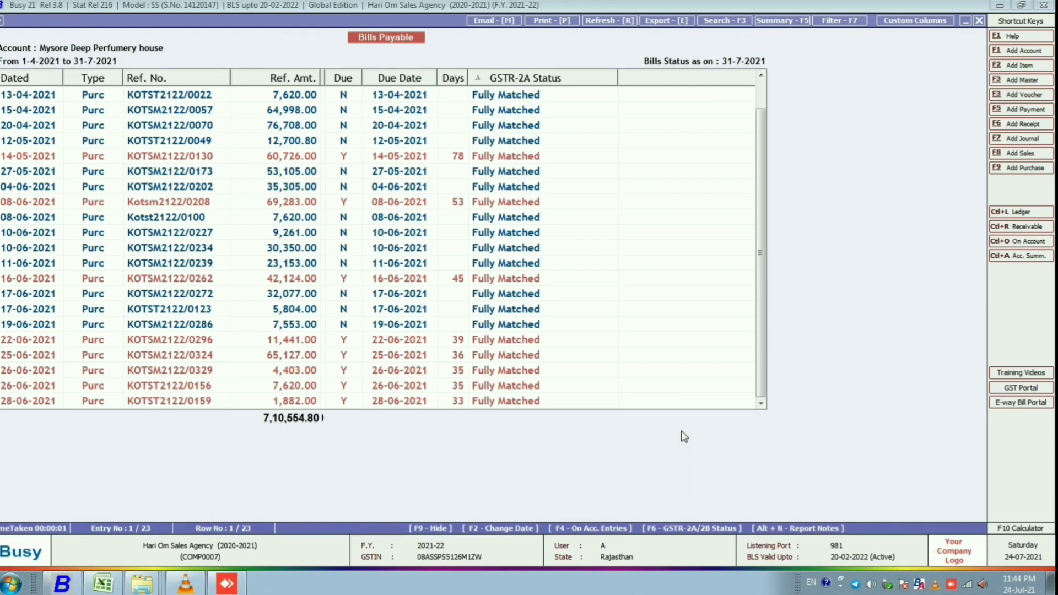
{"action": "key", "text": "Escape"}
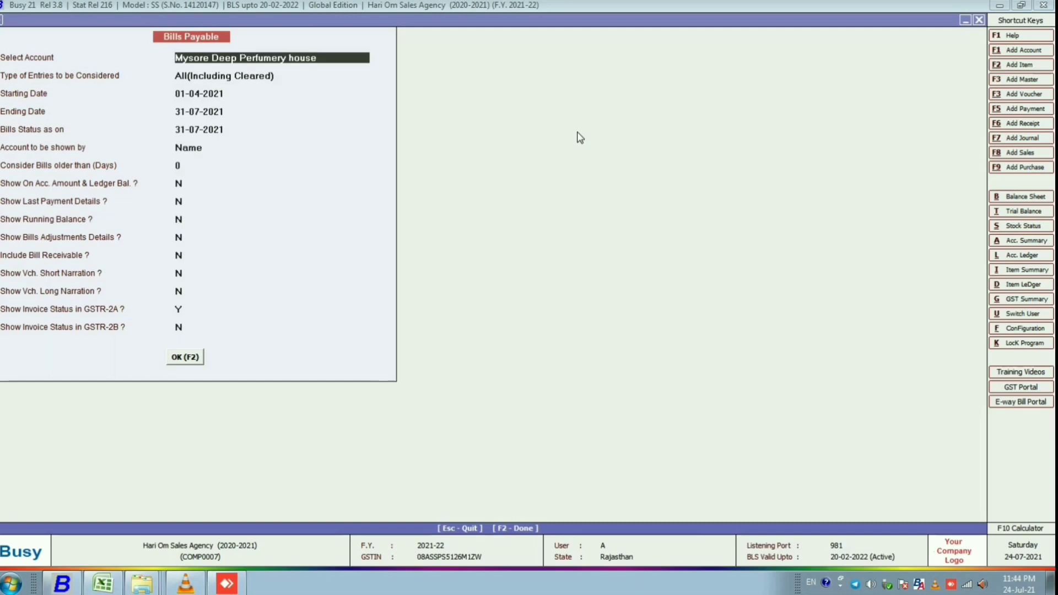
Step: Set Show Invoice Status in GSTR-2A to N and select the MANGLAM SALES account with all entries including cleared
{"action": "left_click", "coordinate": [178, 311]}
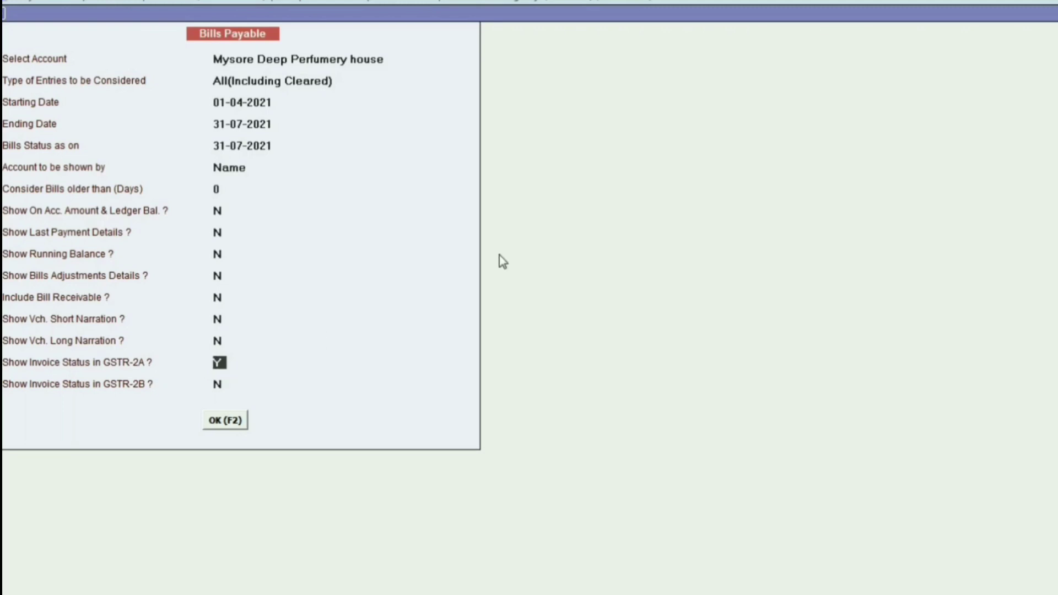
{"action": "type", "text": "n"}
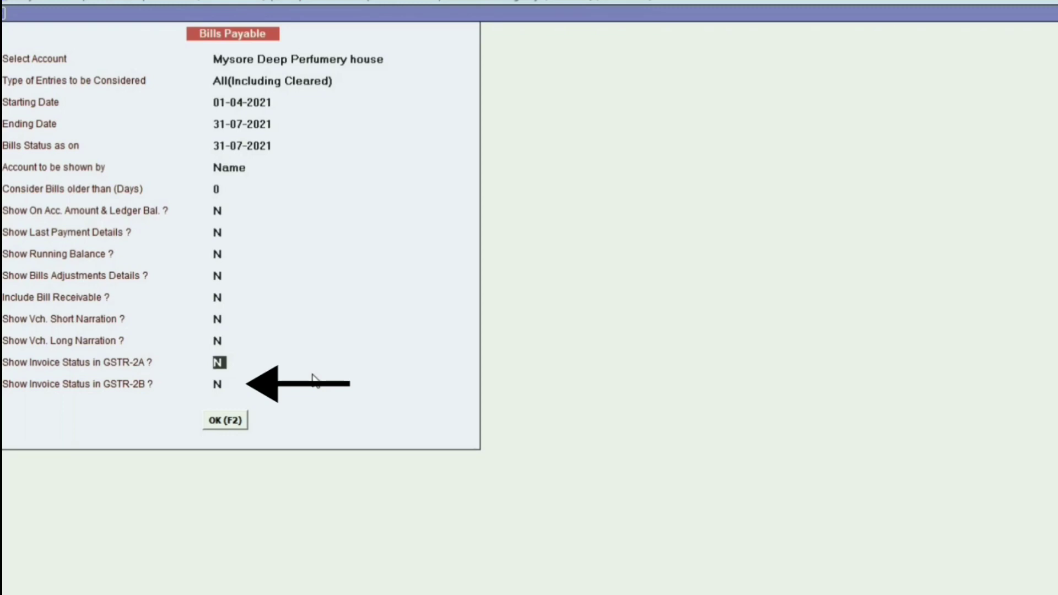
{"action": "left_click", "coordinate": [285, 59]}
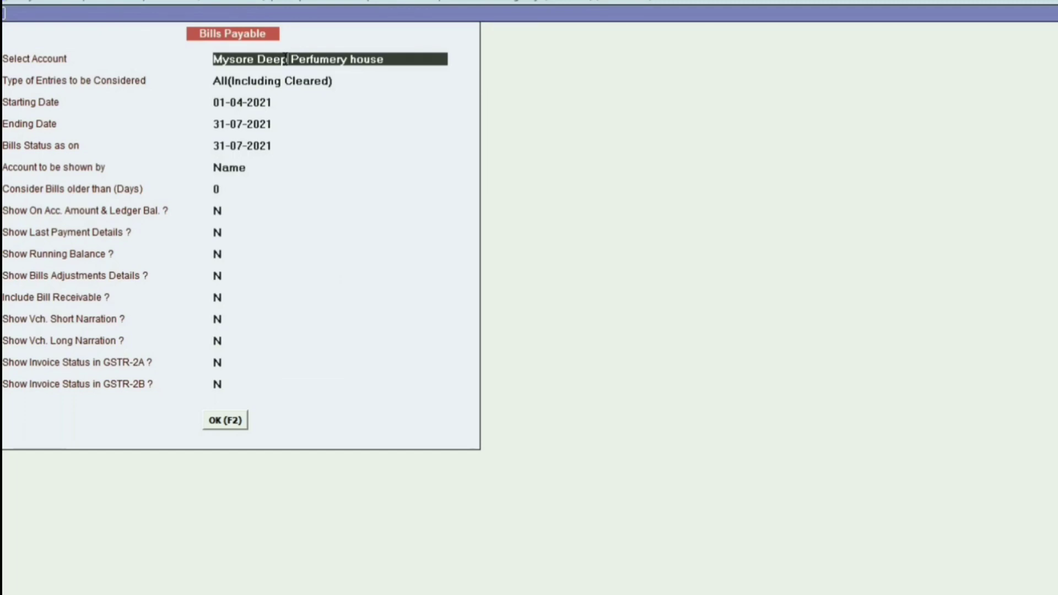
{"action": "type", "text": "mang"}
{"action": "key", "text": "Down"}
{"action": "key", "text": "Down"}
{"action": "key", "text": "Down"}
{"action": "key", "text": "Down"}
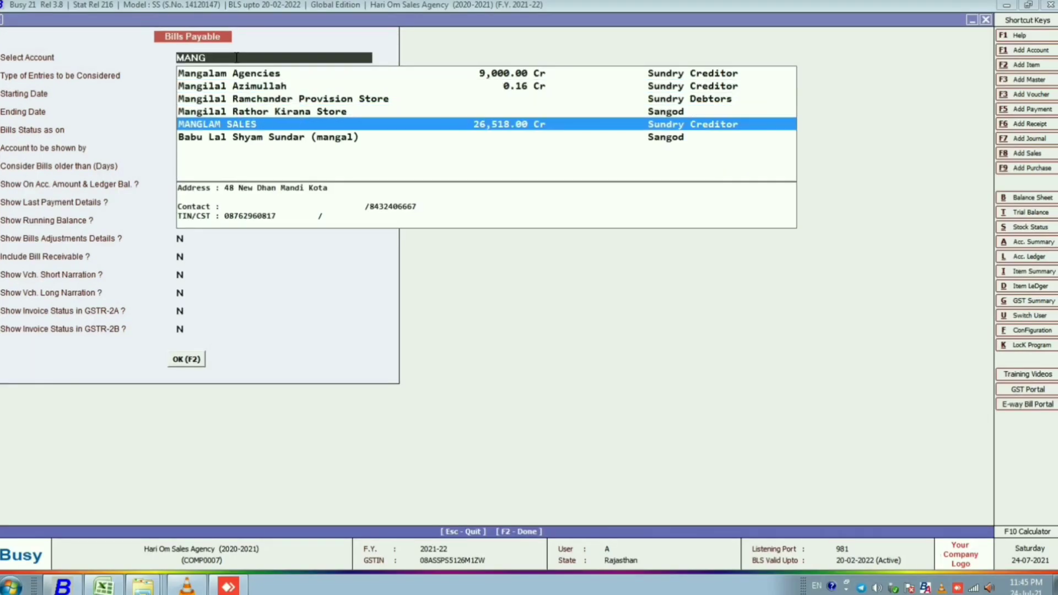
{"action": "key", "text": "Return"}
{"action": "key", "text": "Return"}
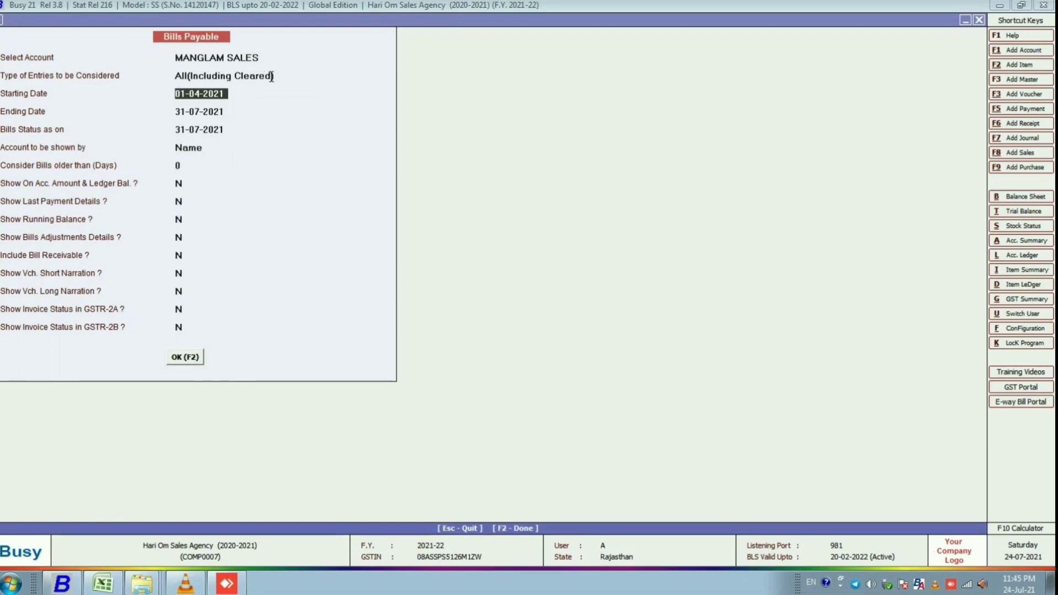
Step: Generate the MANGLAM SALES report from 01-04-2021 with Show Invoice Status in GSTR-2B set to Y, and widen the GSTR-2B Status column
{"action": "key", "text": "Return"}
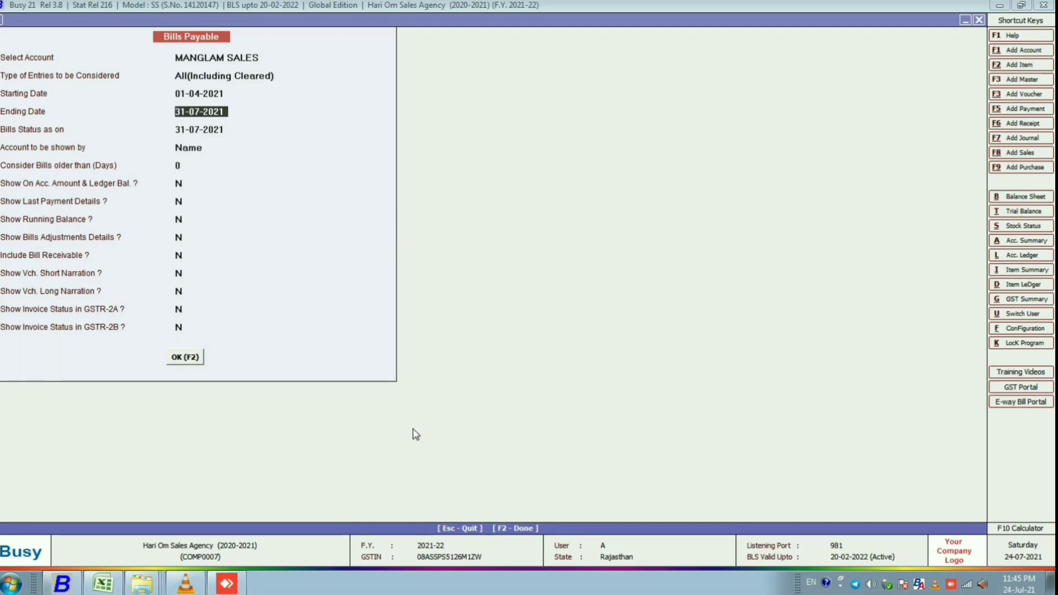
{"action": "left_click", "coordinate": [181, 328]}
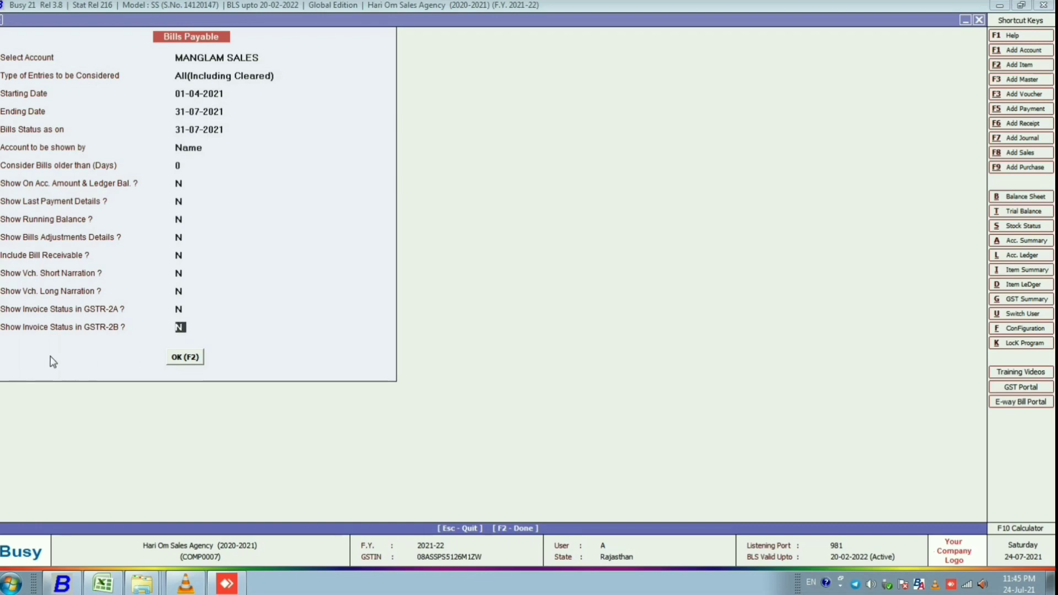
{"action": "left_click", "coordinate": [186, 357]}
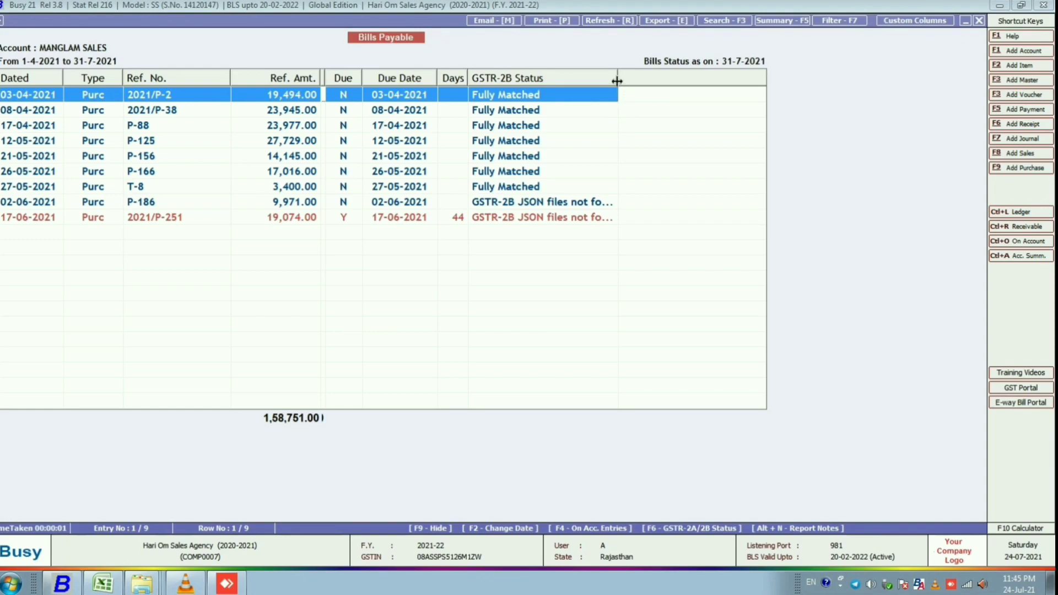
{"action": "left_click_drag", "start_coordinate": [618, 80], "coordinate": [746, 87]}
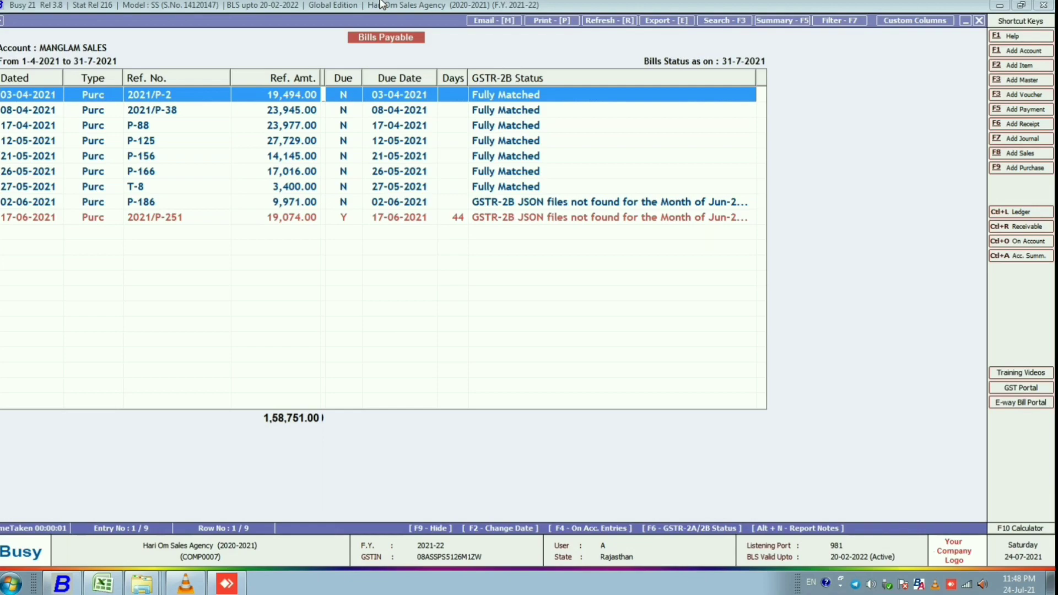
Step: Close the MANGLAM SALES report and reopen the Bills Payable report options for one account
{"action": "key", "text": "Escape"}
{"action": "key", "text": "Escape"}
{"action": "key", "text": "Escape"}
{"action": "key", "text": "Escape"}
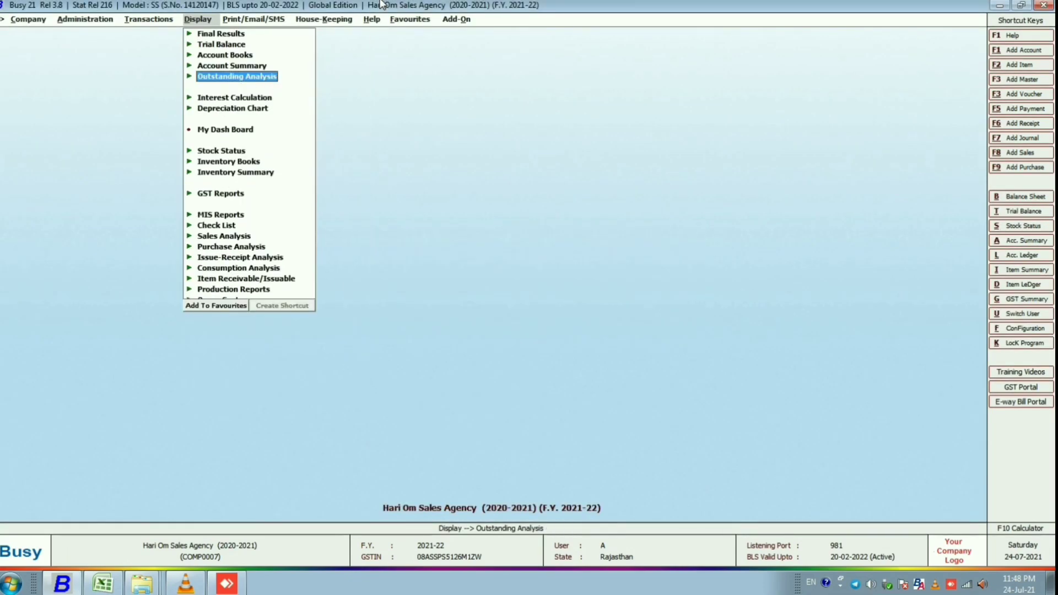
{"action": "key", "text": "Return"}
{"action": "key", "text": "Down"}
{"action": "key", "text": "Down"}
{"action": "key", "text": "Down"}
{"action": "key", "text": "Down"}
{"action": "key", "text": "Down"}
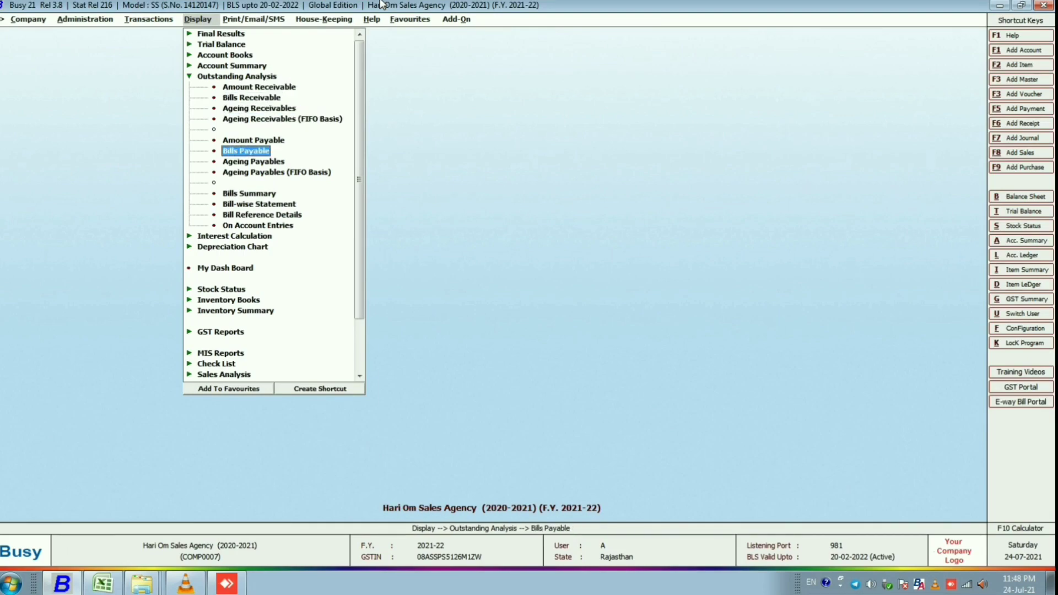
{"action": "key", "text": "Return"}
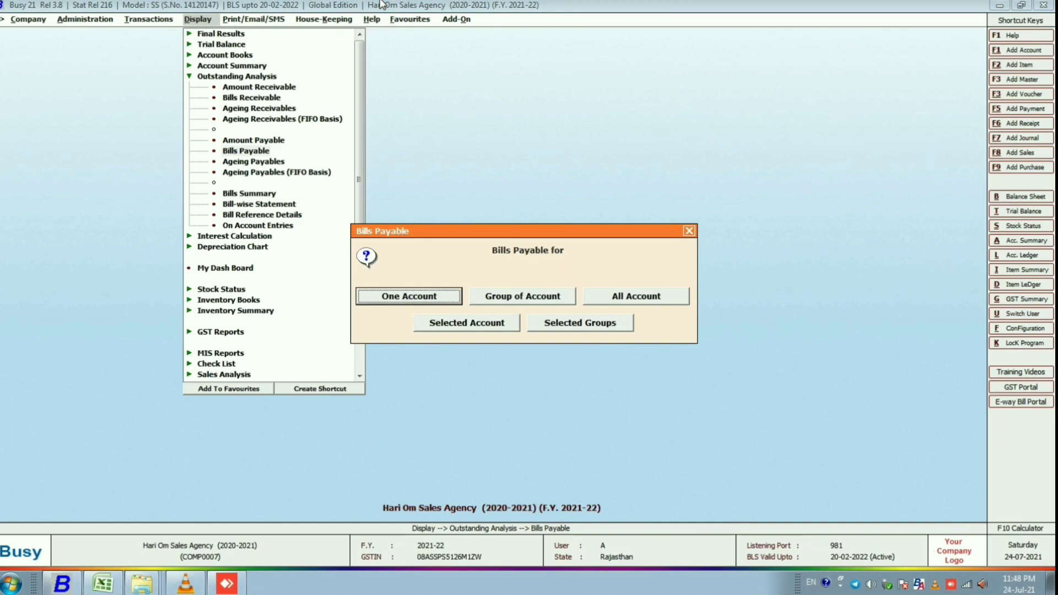
{"action": "key", "text": "Return"}
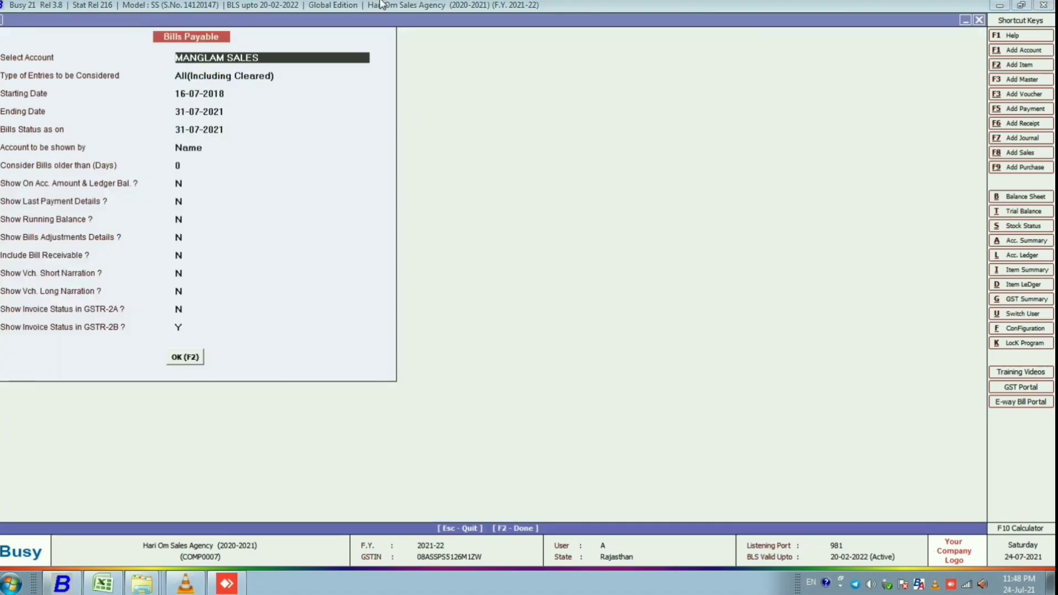
Step: Generate the MANGLAM SALES report from 01-04-2021 with all entries including cleared and invoice status shown for both GSTR-2A and GSTR-2B
{"action": "key", "text": "Return"}
{"action": "key", "text": "Escape"}
{"action": "key", "text": "Return"}
{"action": "key", "text": "Return"}
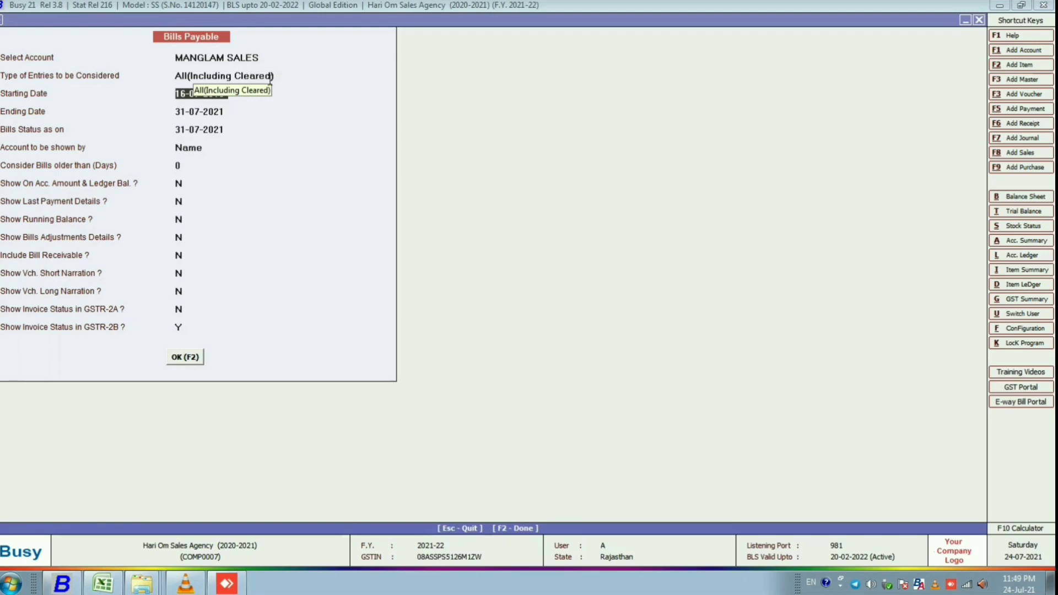
{"action": "type", "text": "1.04"}
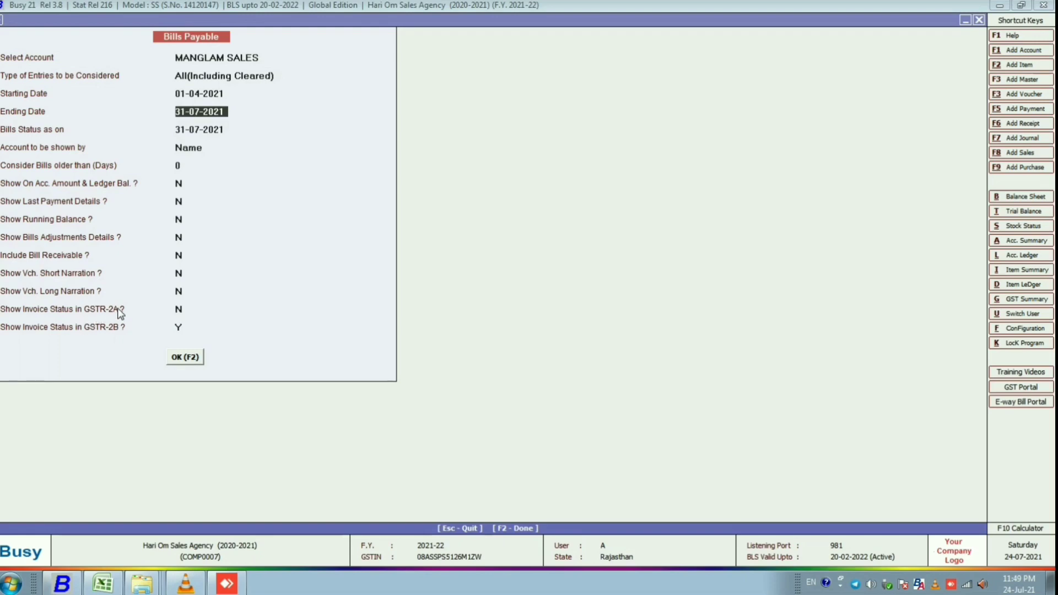
{"action": "left_click", "coordinate": [180, 309]}
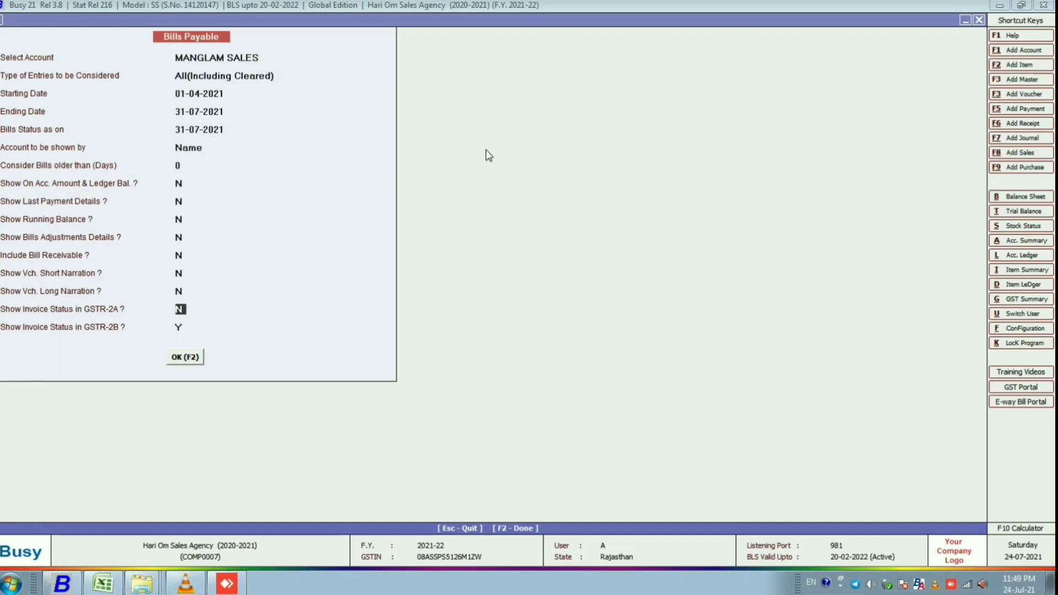
{"action": "type", "text": "Y"}
{"action": "key", "text": "Return"}
{"action": "key", "text": "Return"}
{"action": "key", "text": "Return"}
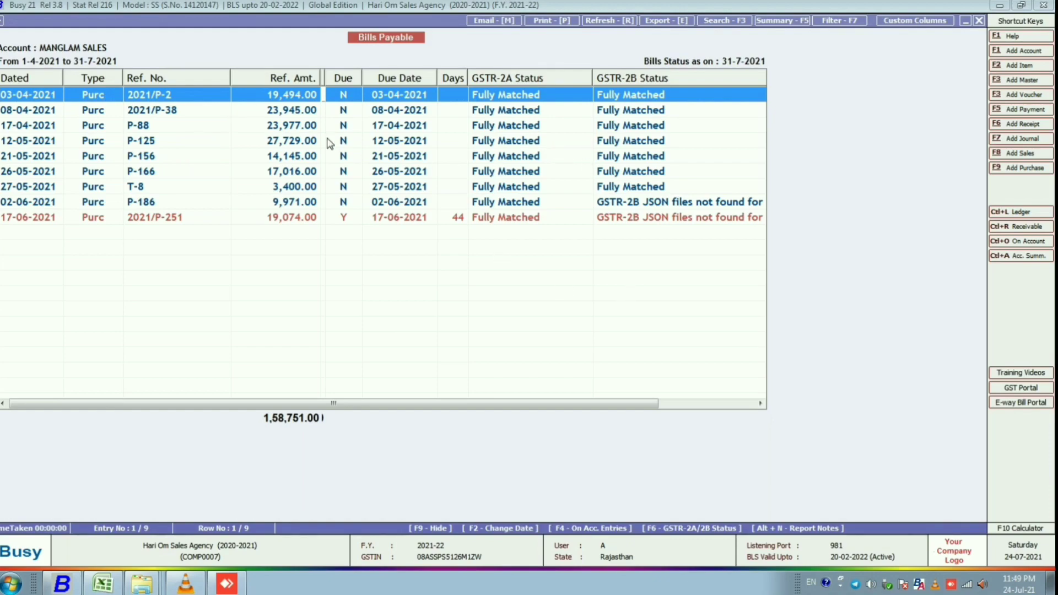
Step: Open the purchase voucher of the first bill, dated 03-04-2021, and bring up its supplier's account master for modification
{"action": "double_click", "coordinate": [142, 100]}
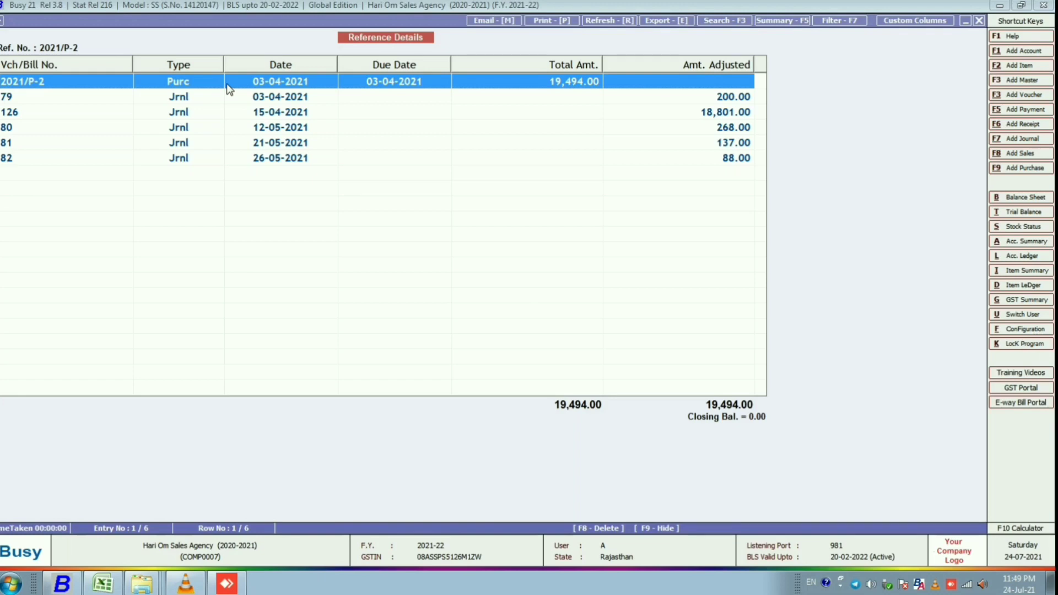
{"action": "key", "text": "Return"}
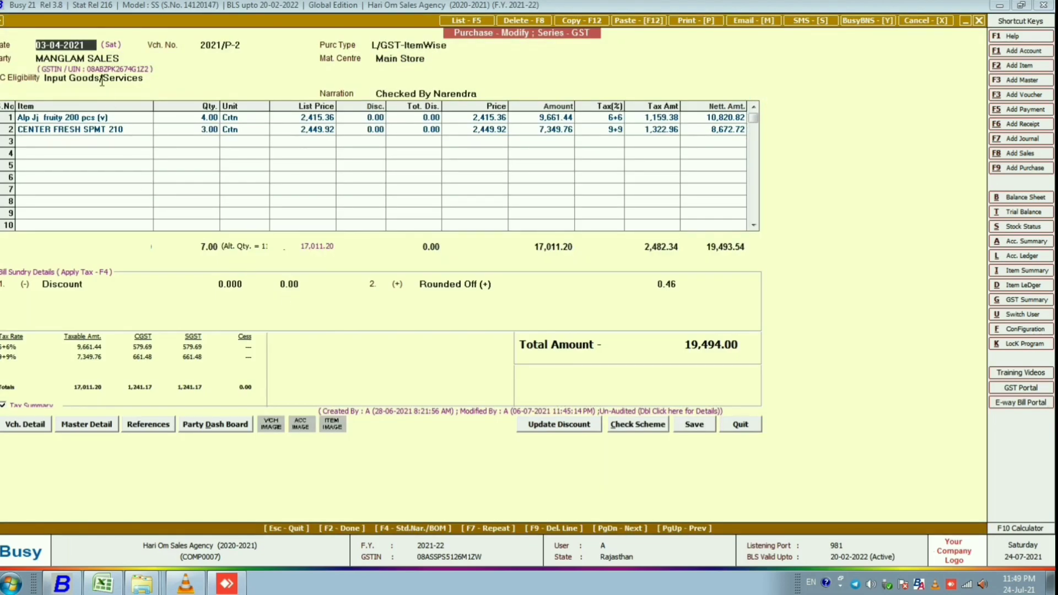
{"action": "left_click", "coordinate": [84, 59]}
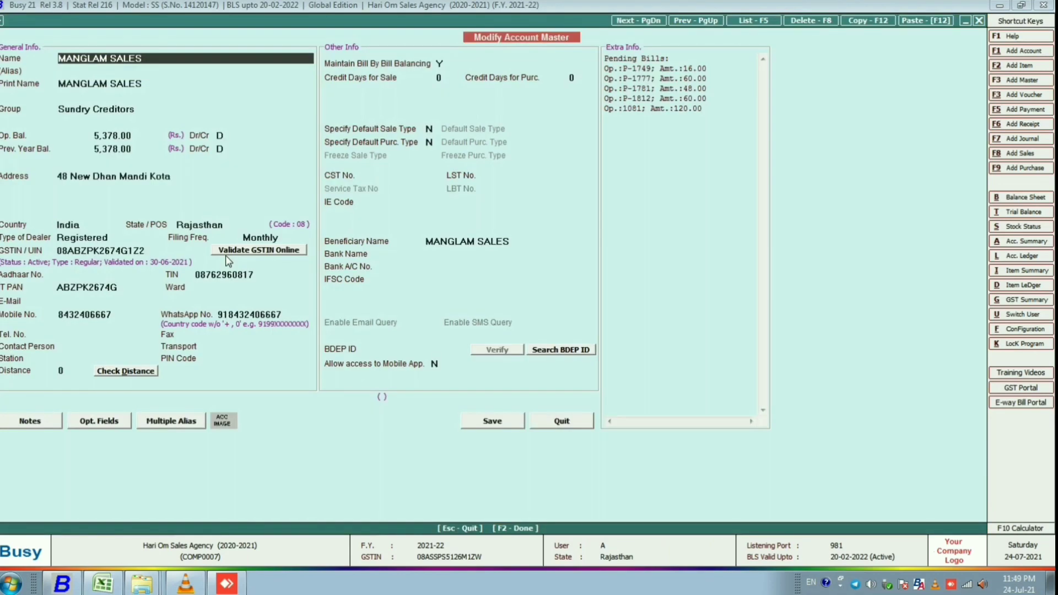
Step: Revalidate the MANGLAM SALES GSTIN online and save the account master
{"action": "left_click", "coordinate": [240, 250]}
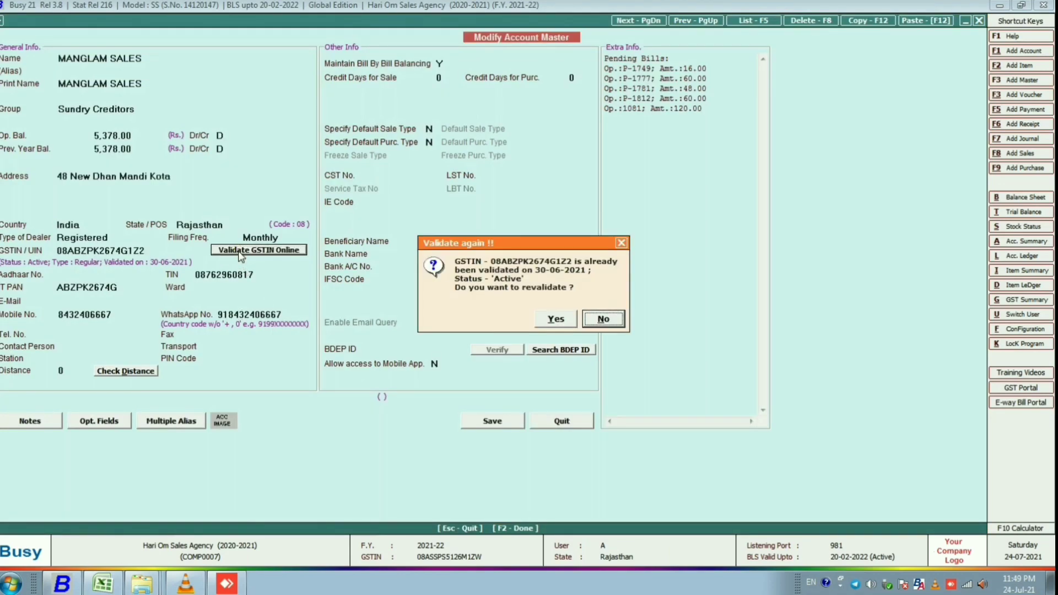
{"action": "left_click", "coordinate": [551, 319]}
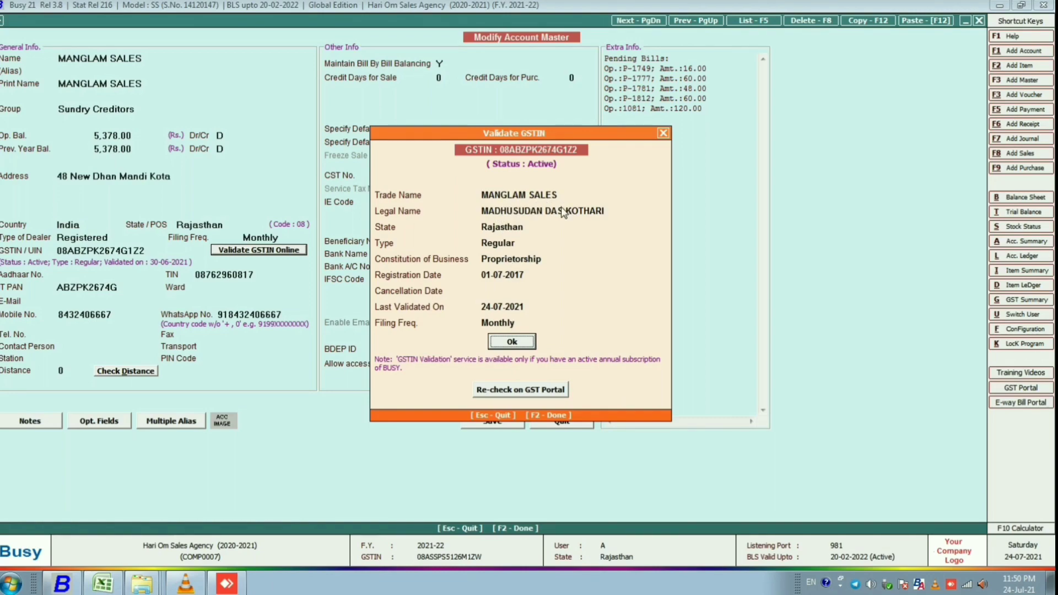
{"action": "left_click", "coordinate": [511, 342]}
{"action": "left_click", "coordinate": [503, 425]}
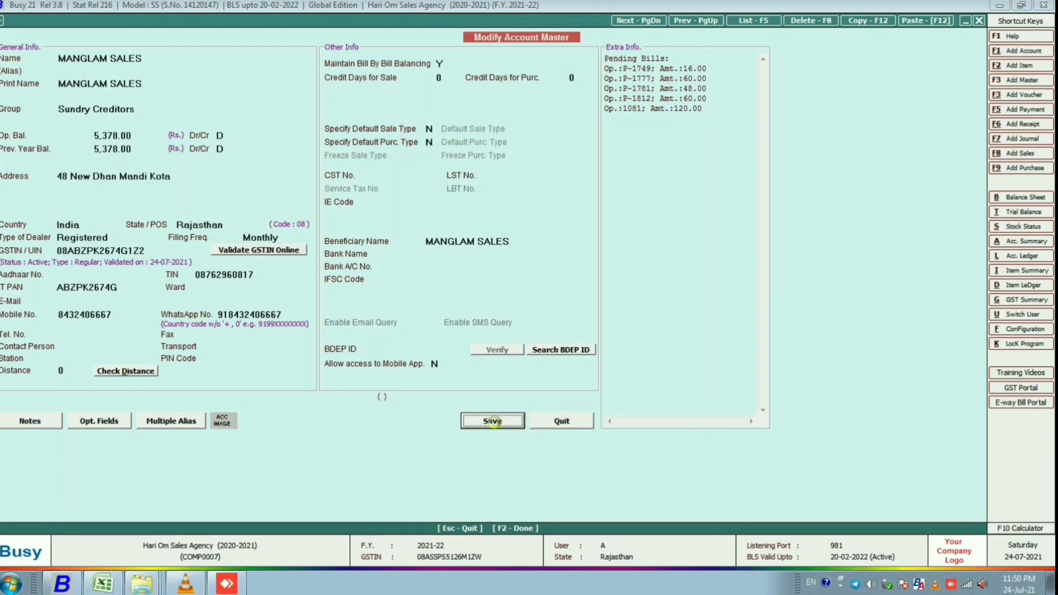
{"action": "left_click", "coordinate": [522, 349]}
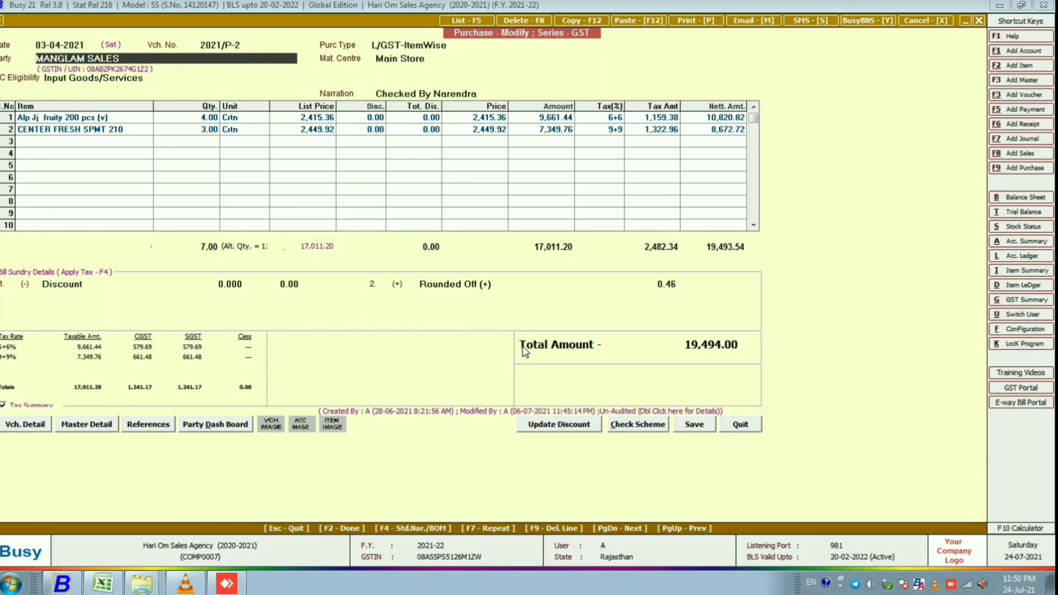
Step: Quit the purchase voucher, return to the MANGLAM SALES bills list, and collapse the narrow column between Ref. Amt. and Due
{"action": "key", "text": "Escape"}
{"action": "key", "text": "Return"}
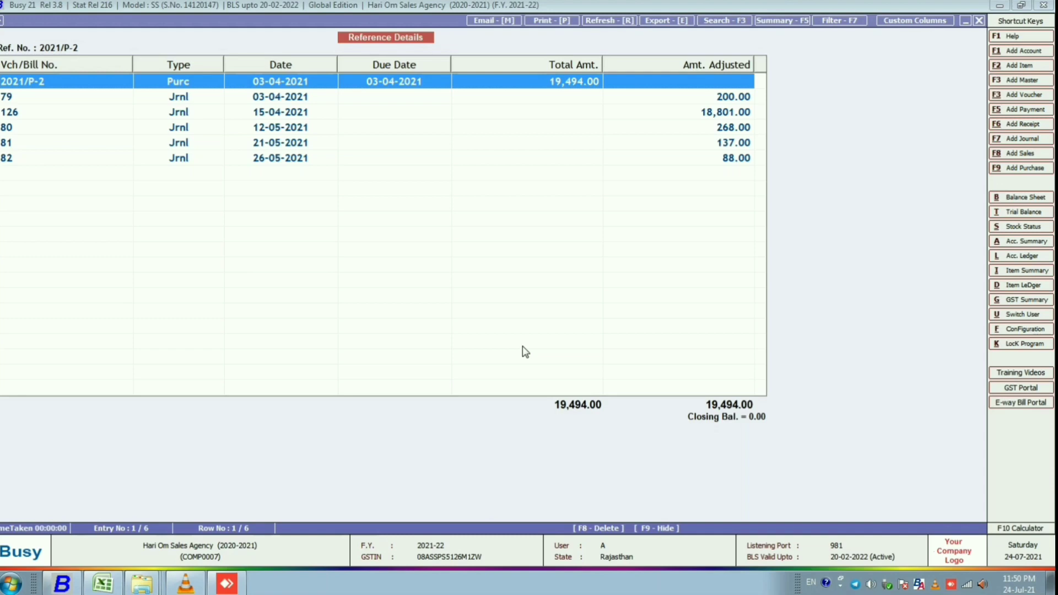
{"action": "key", "text": "Escape"}
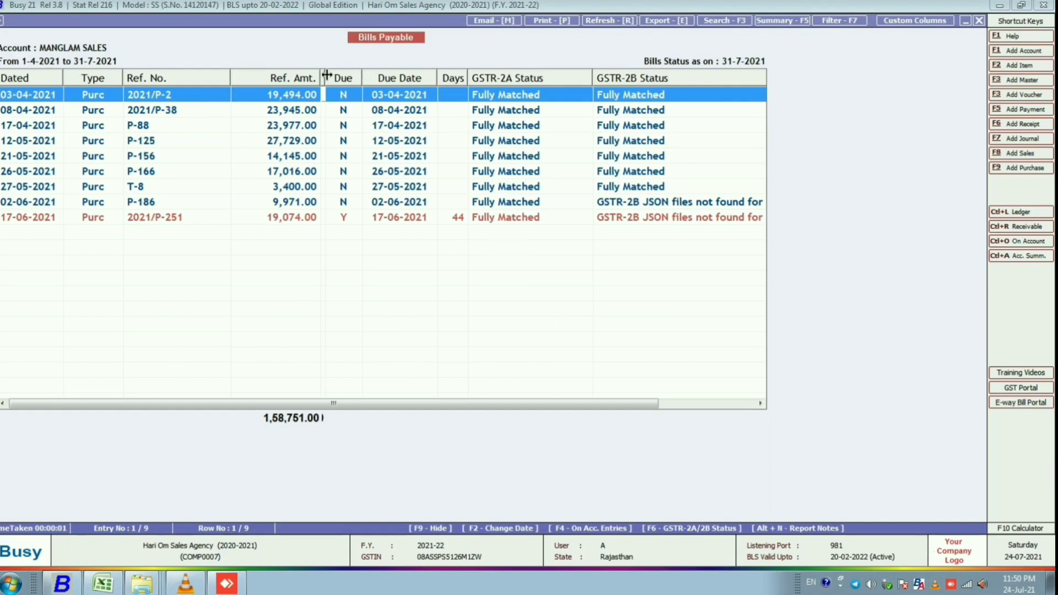
{"action": "left_click_drag", "start_coordinate": [327, 75], "coordinate": [322, 74]}
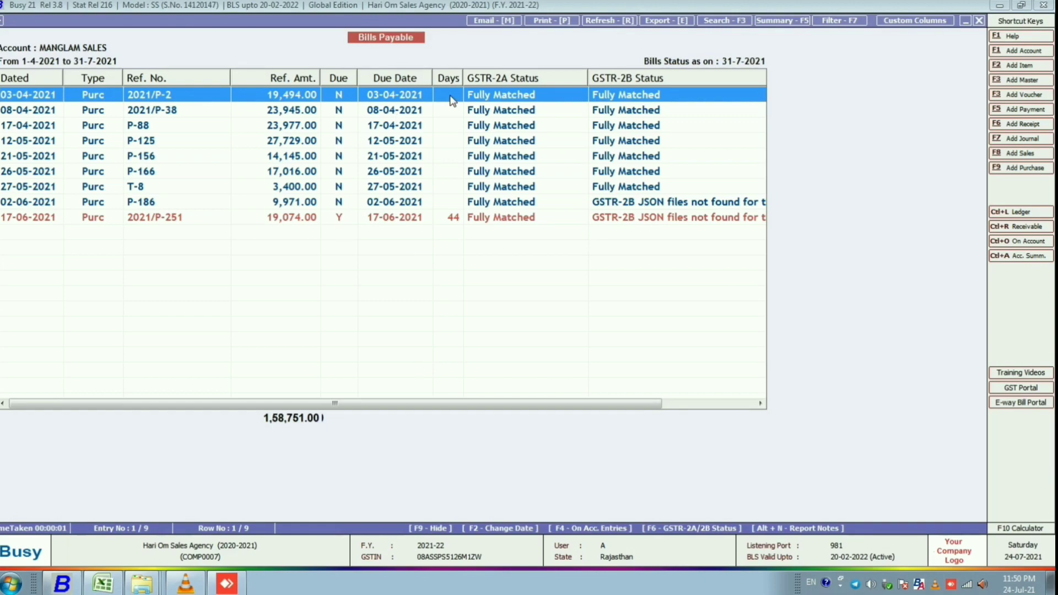